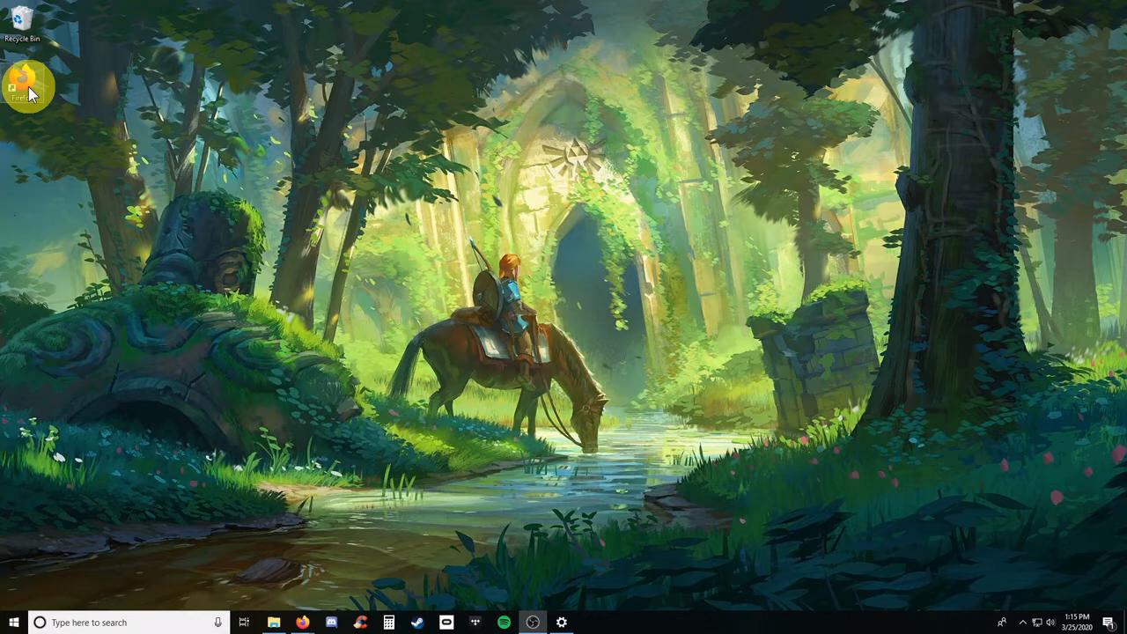
{"action": "double_click", "coordinate": [22, 86]}
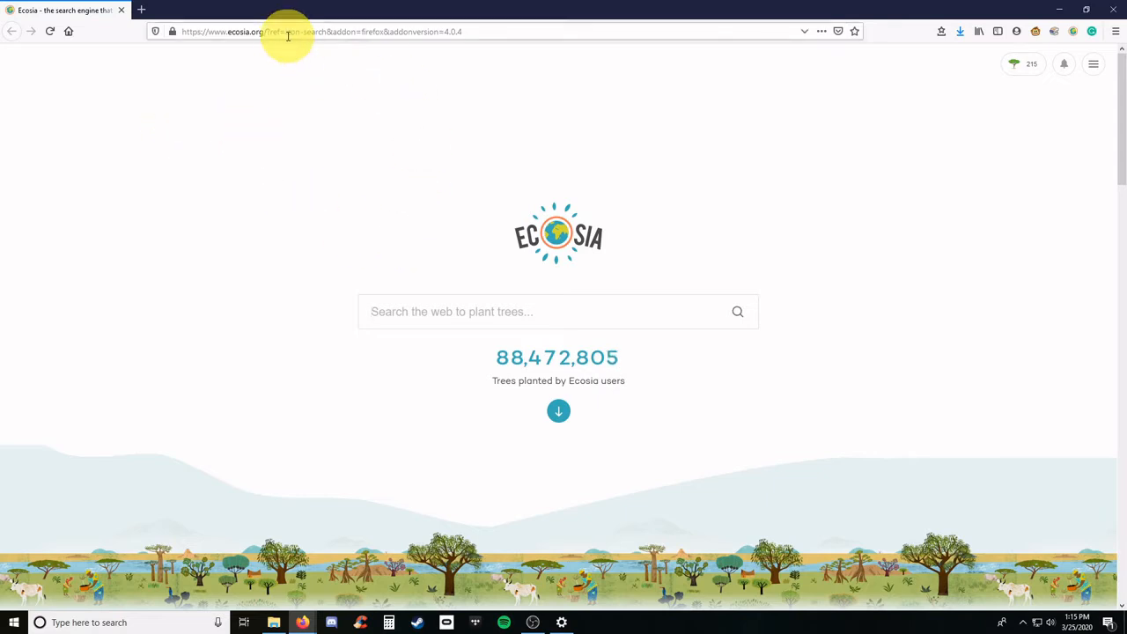
{"action": "left_click", "coordinate": [238, 32]}
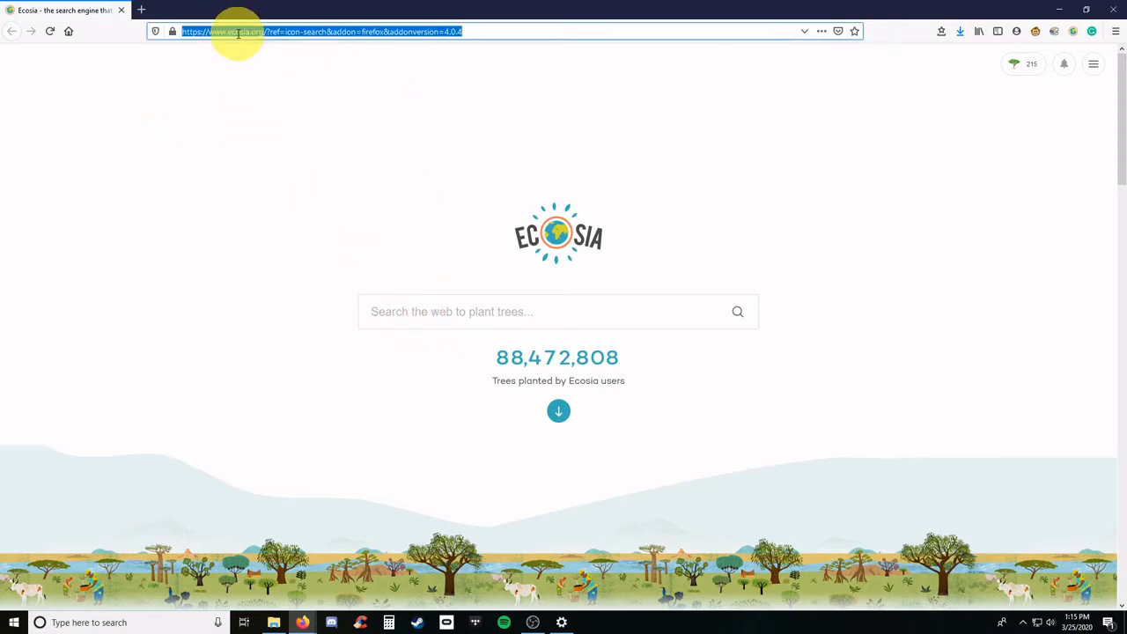
{"action": "type", "text": "wood"}
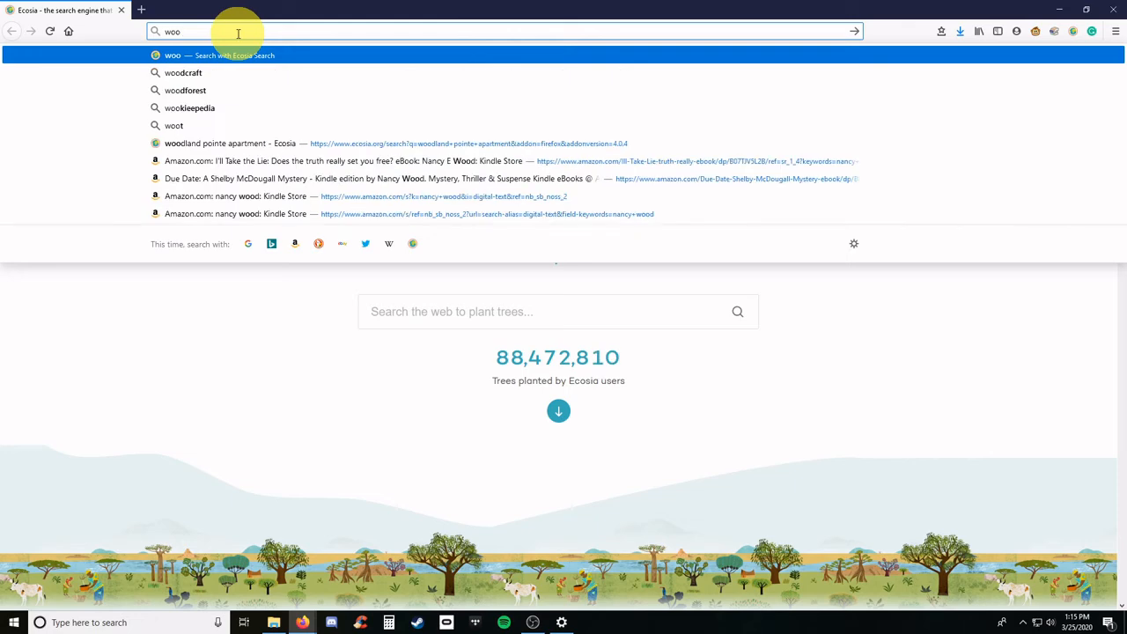
{"action": "key", "text": "BackSpace"}
{"action": "key", "text": "BackSpace"}
{"action": "key", "text": "BackSpace"}
{"action": "type", "text": "ww.google.com/"}
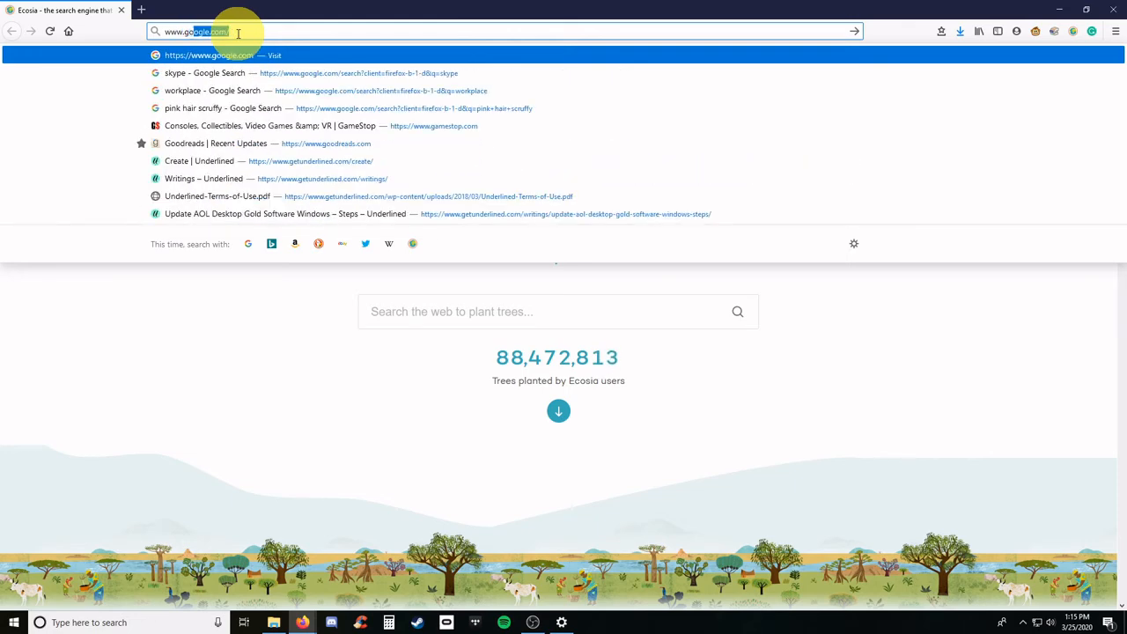
{"action": "key", "text": "Return"}
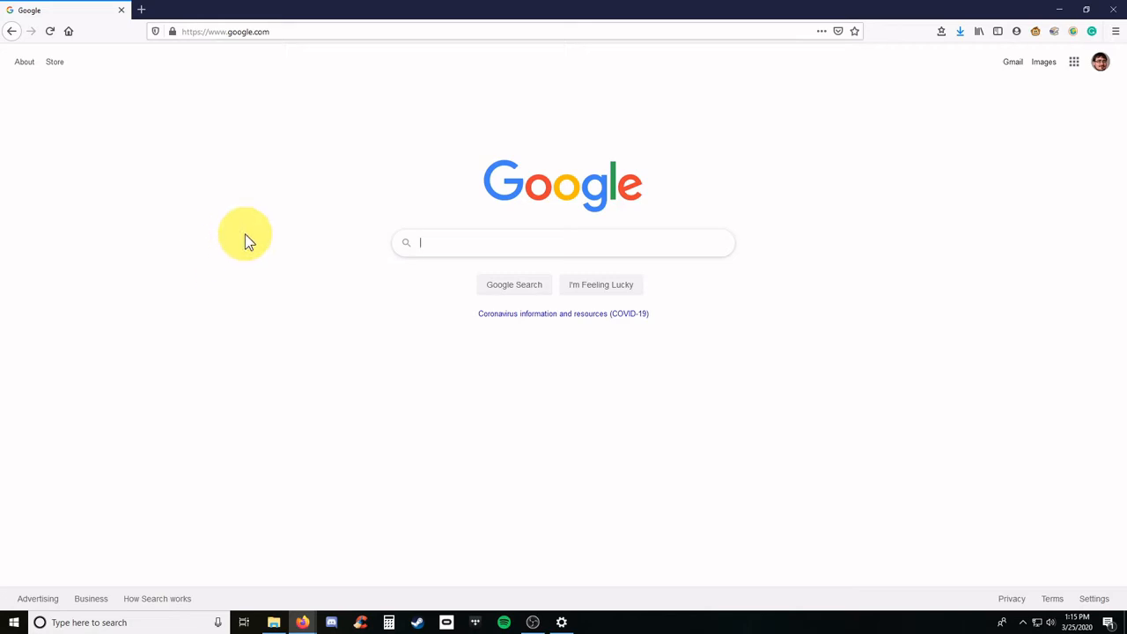
Step: Search Google for "skype" and open the official skype.com website from the results
{"action": "left_click", "coordinate": [505, 246]}
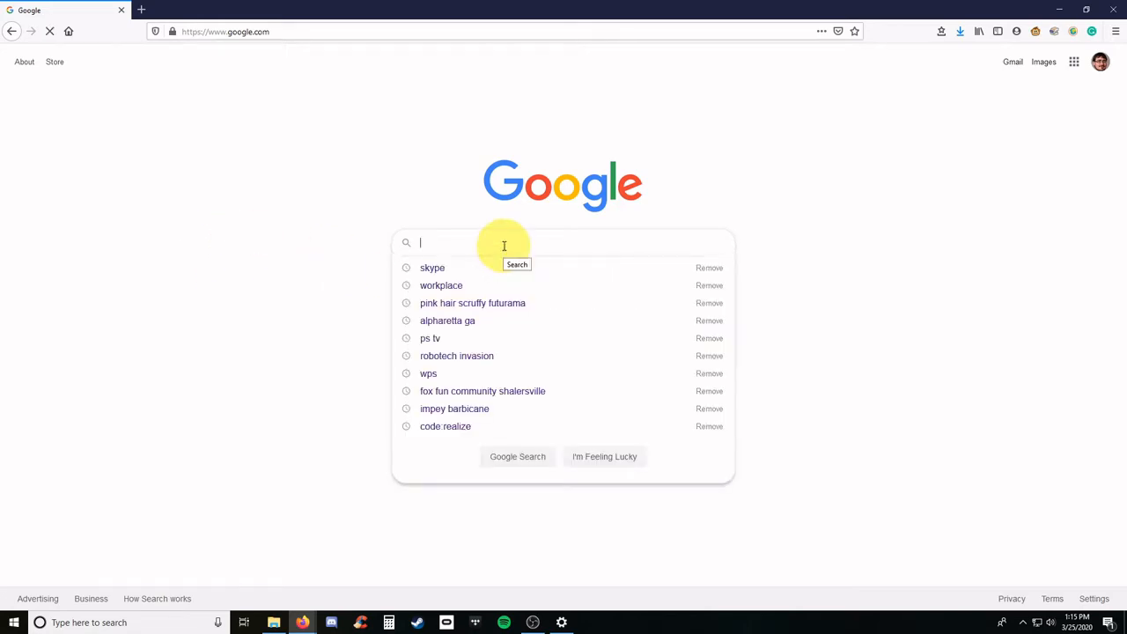
{"action": "type", "text": "skype"}
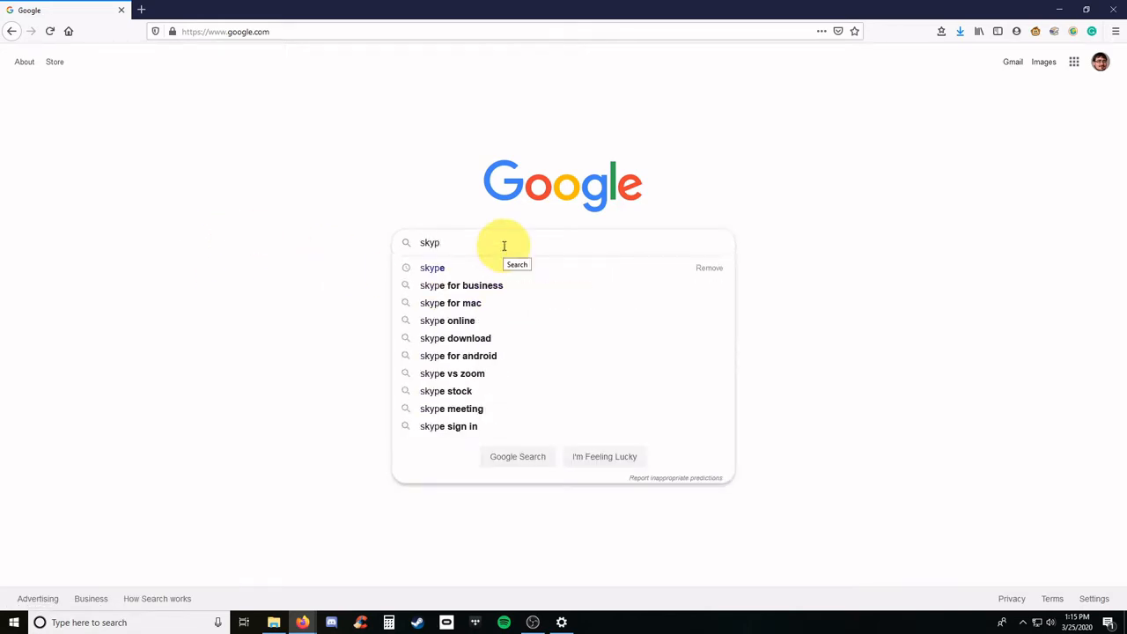
{"action": "key", "text": "Return"}
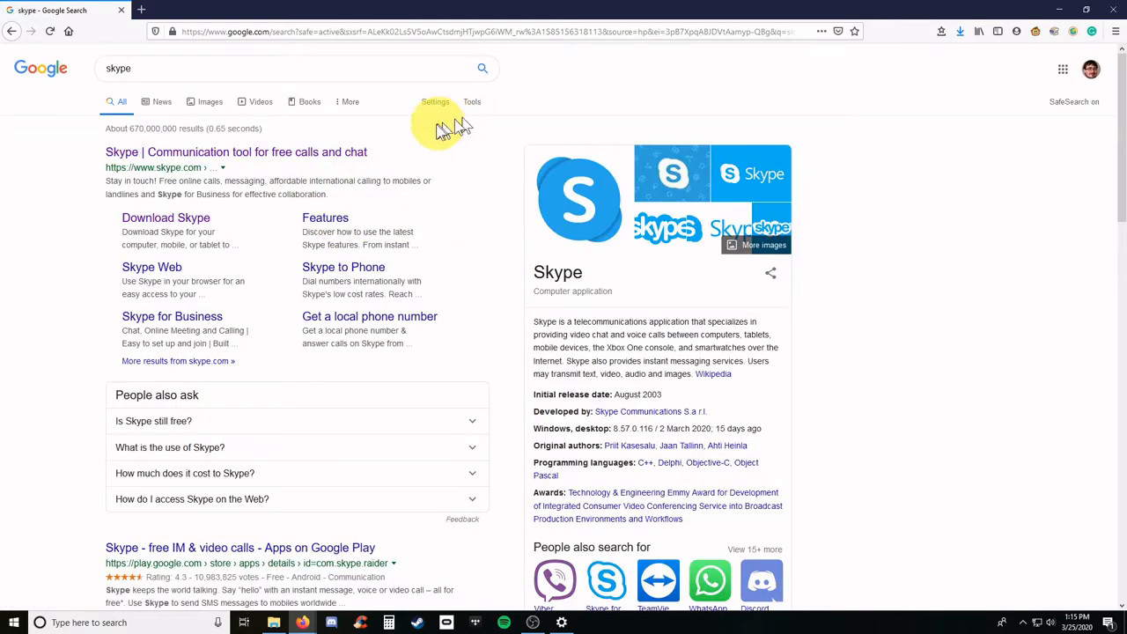
{"action": "left_click", "coordinate": [280, 152]}
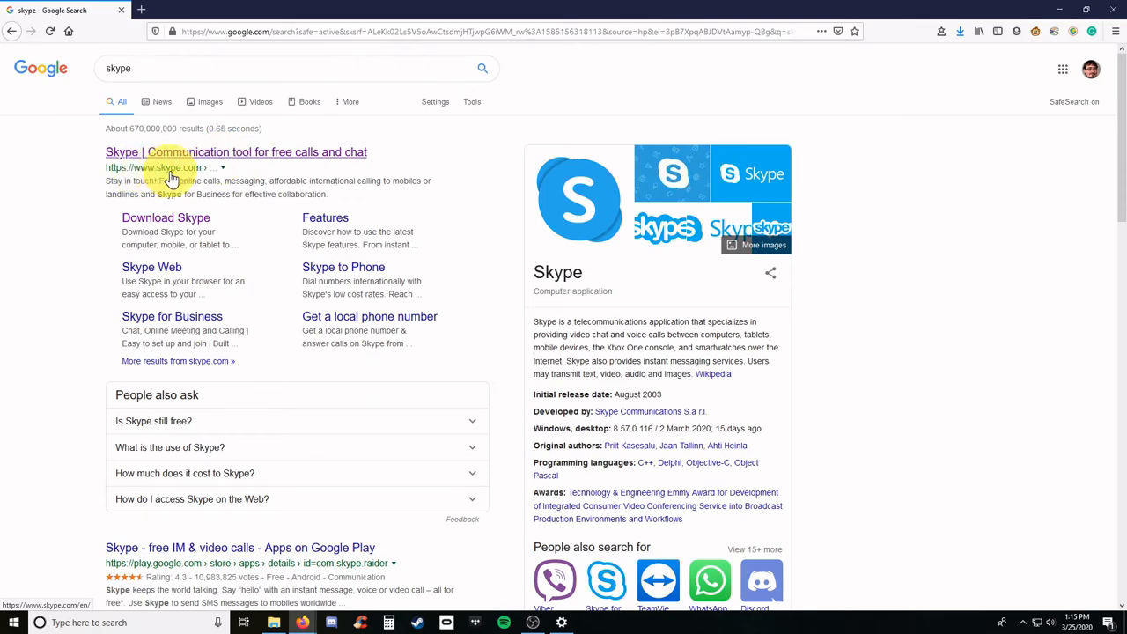
{"action": "left_click", "coordinate": [222, 155]}
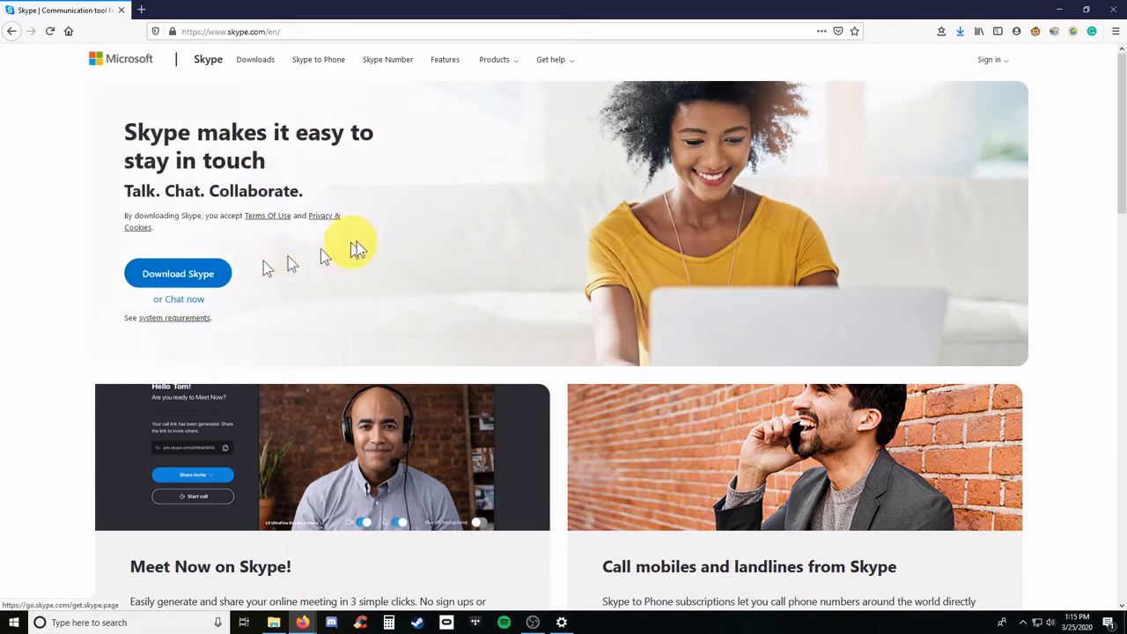
Step: Download Skype for Windows from the Skype site and save the installer Skype-8.58.0.93.exe
{"action": "left_click", "coordinate": [201, 282]}
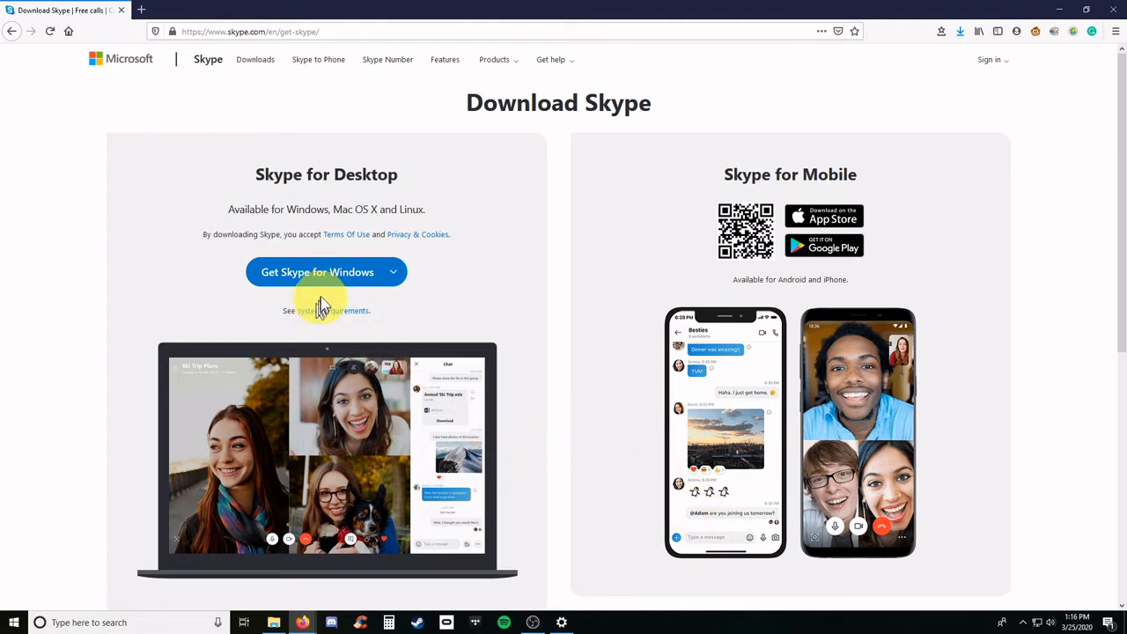
{"action": "left_click", "coordinate": [393, 279]}
{"action": "left_click", "coordinate": [395, 278]}
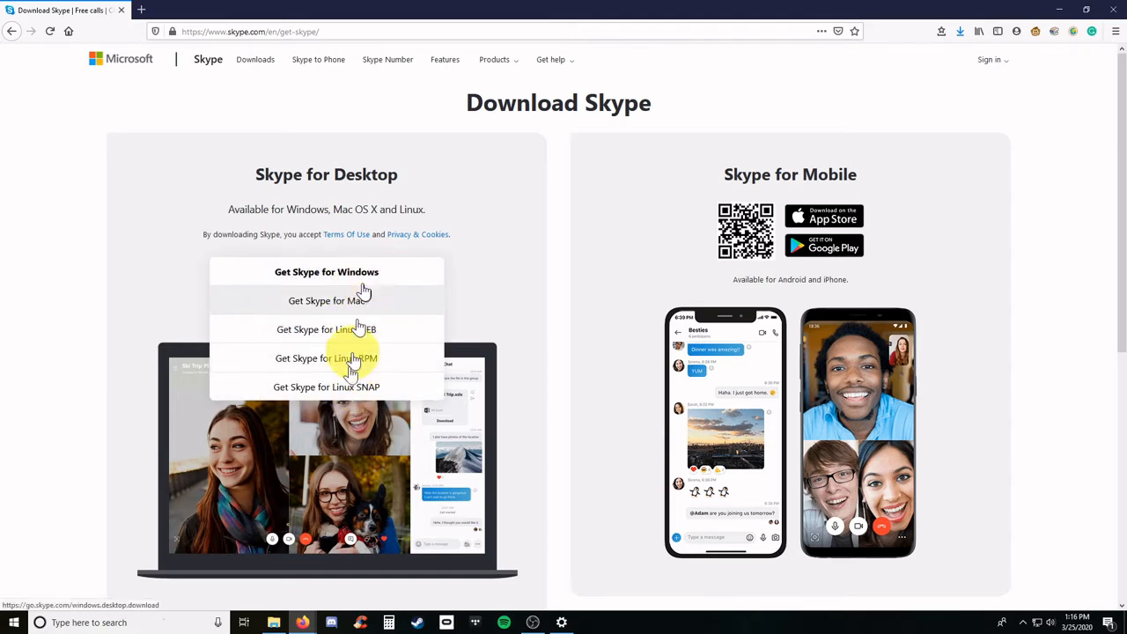
{"action": "left_click", "coordinate": [366, 271]}
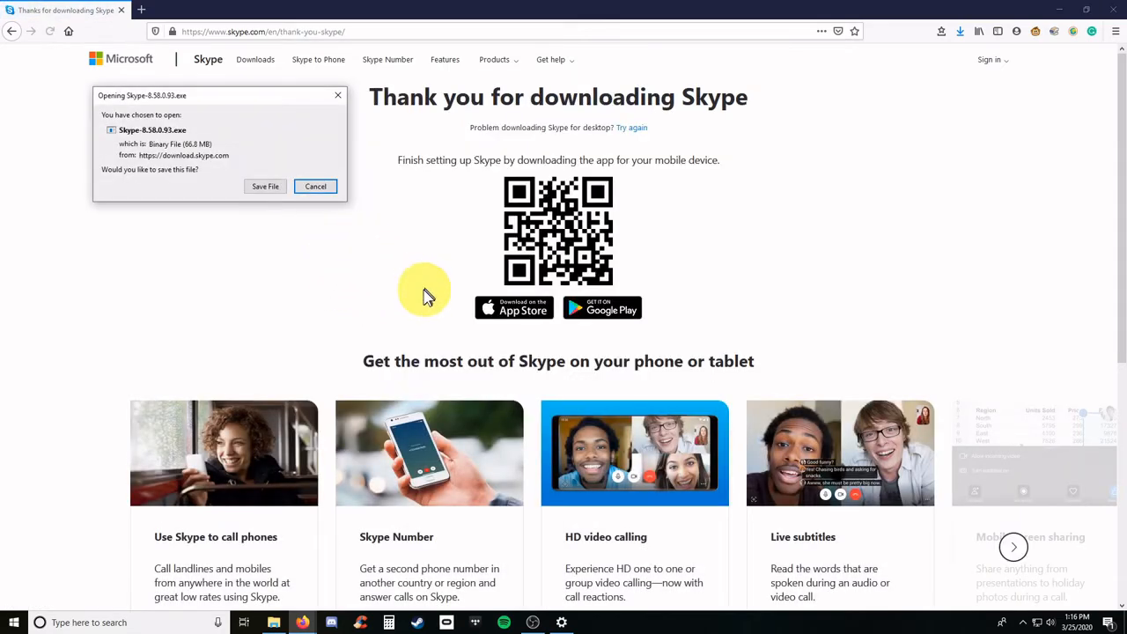
{"action": "left_click_drag", "start_coordinate": [214, 98], "coordinate": [260, 129]}
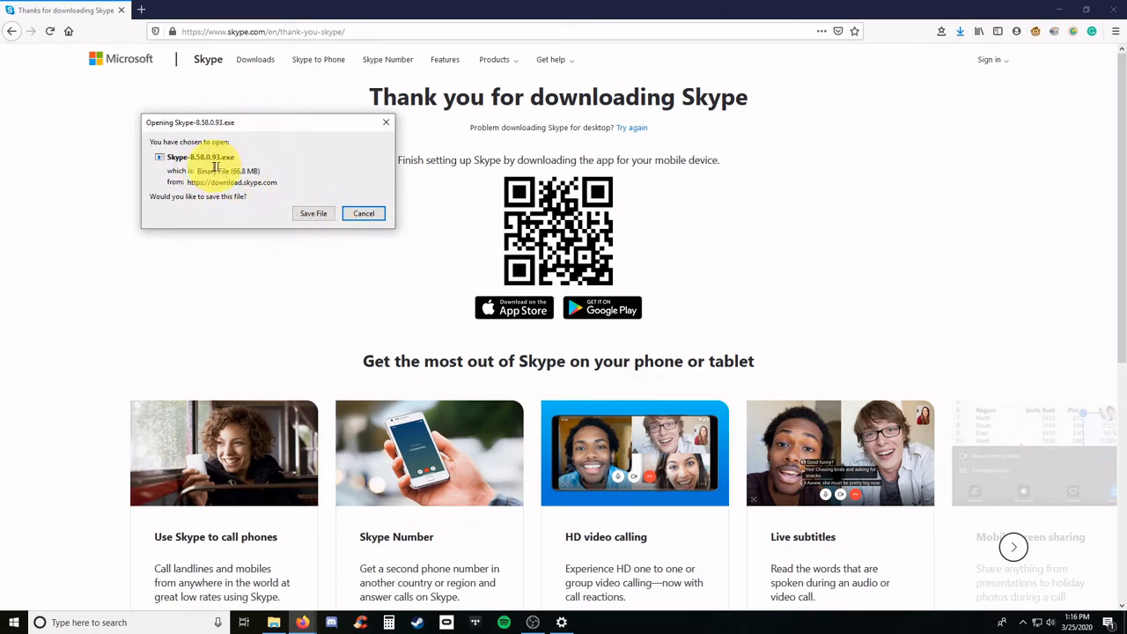
{"action": "left_click", "coordinate": [309, 215]}
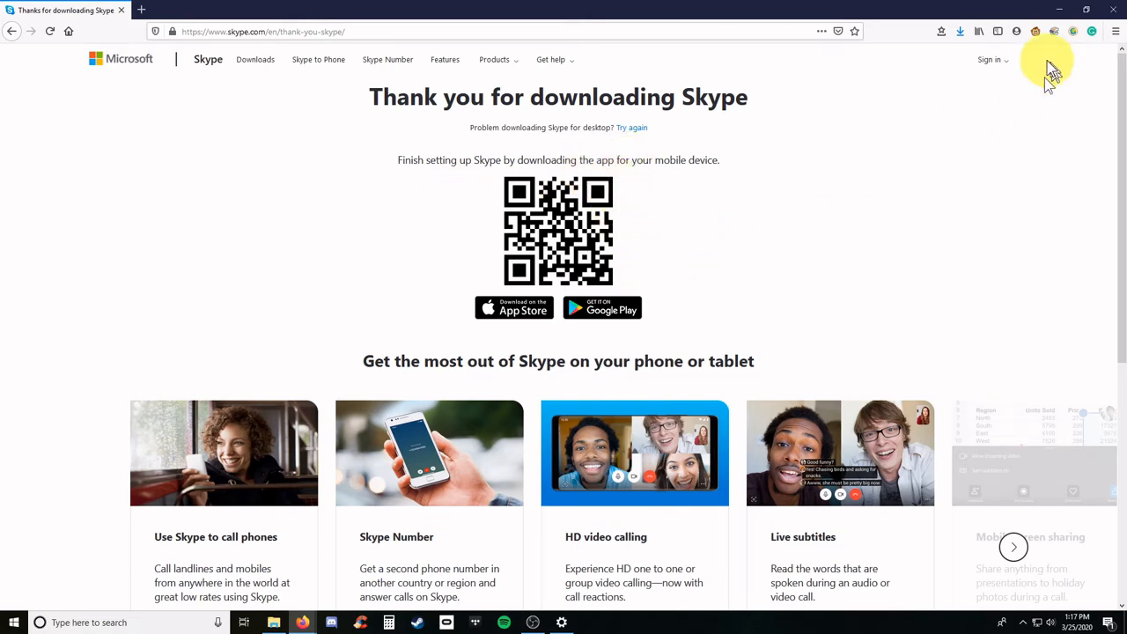
Step: Run the downloaded Skype installer and install Skype version 8.58
{"action": "left_click", "coordinate": [960, 33]}
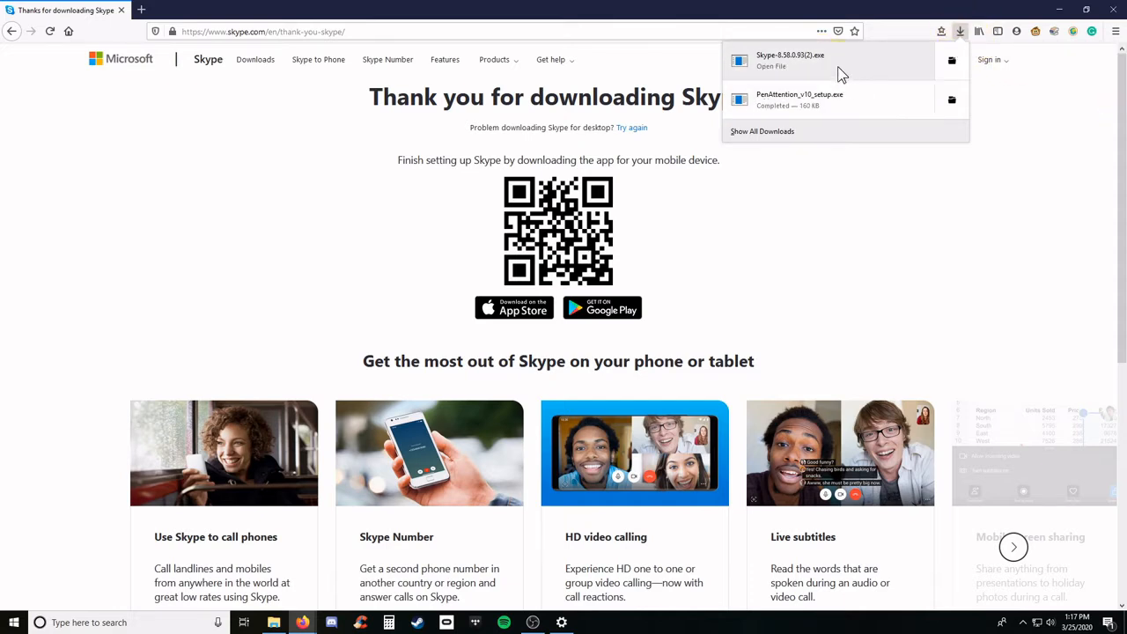
{"action": "left_click", "coordinate": [980, 216]}
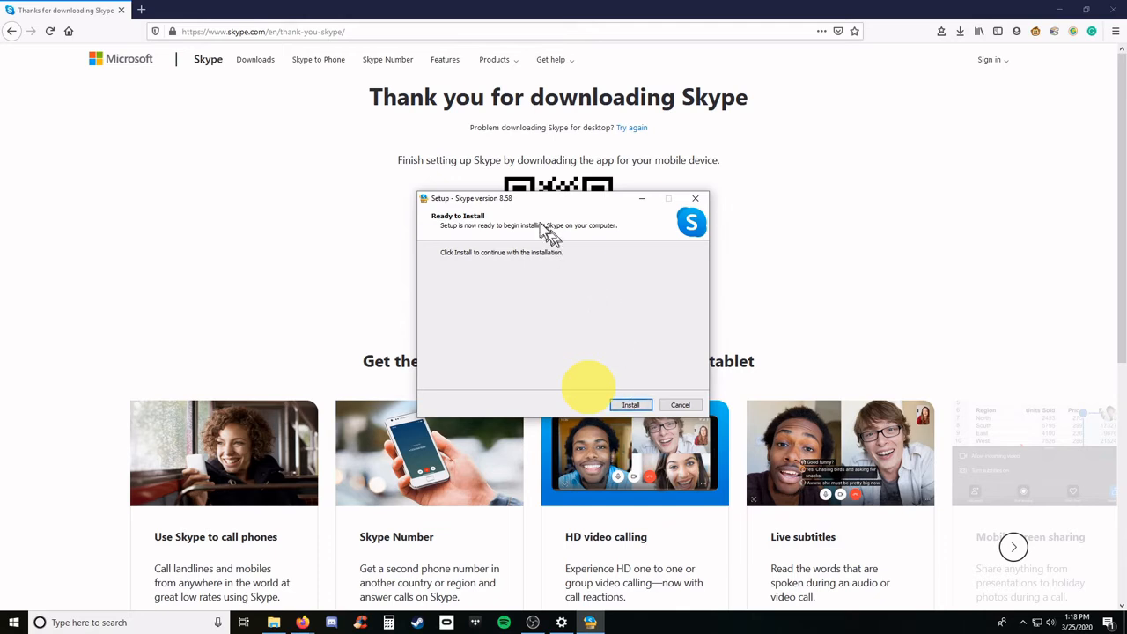
{"action": "left_click_drag", "start_coordinate": [537, 209], "coordinate": [474, 135]}
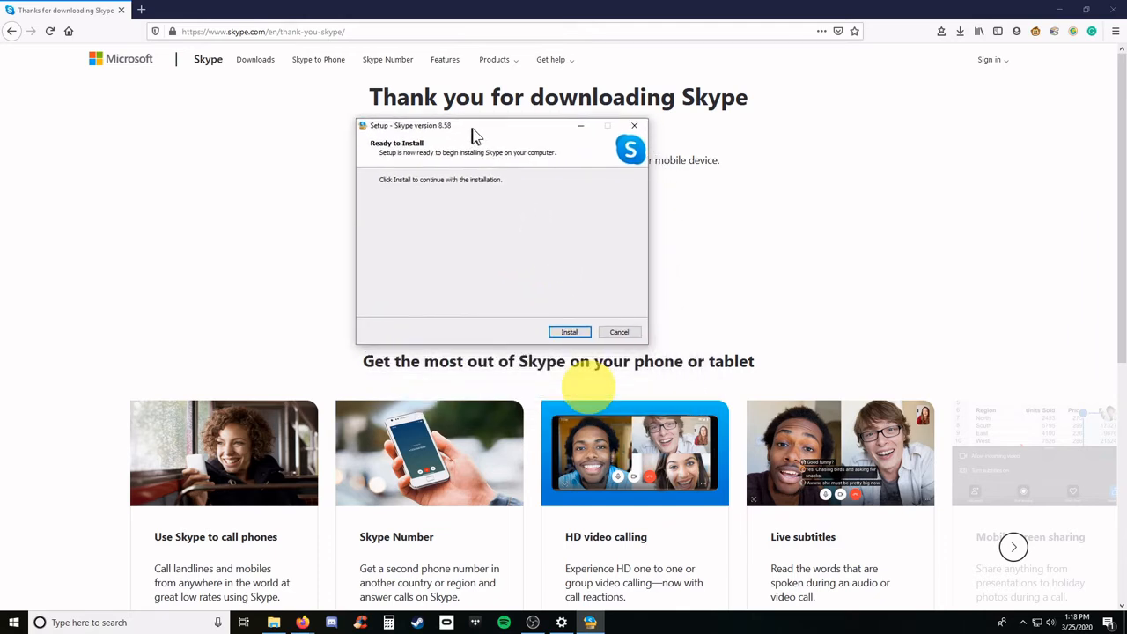
{"action": "left_click", "coordinate": [570, 332]}
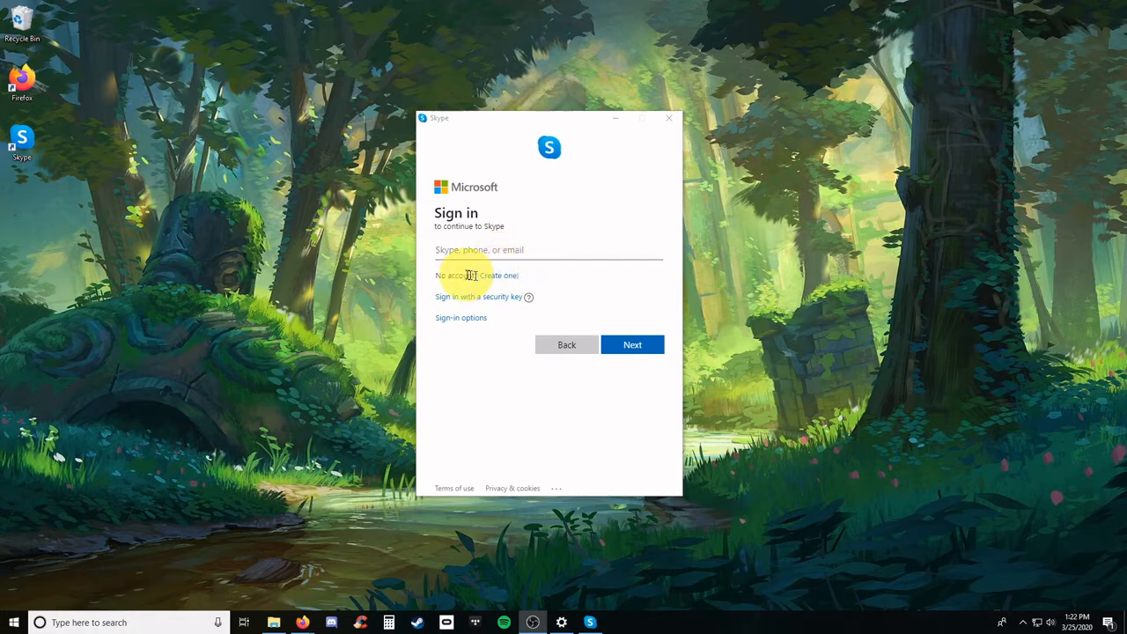
Step: Start creating a new Skype account with an email instead of a phone number, and submit the pasted email address
{"action": "left_click_drag", "start_coordinate": [443, 275], "coordinate": [468, 278]}
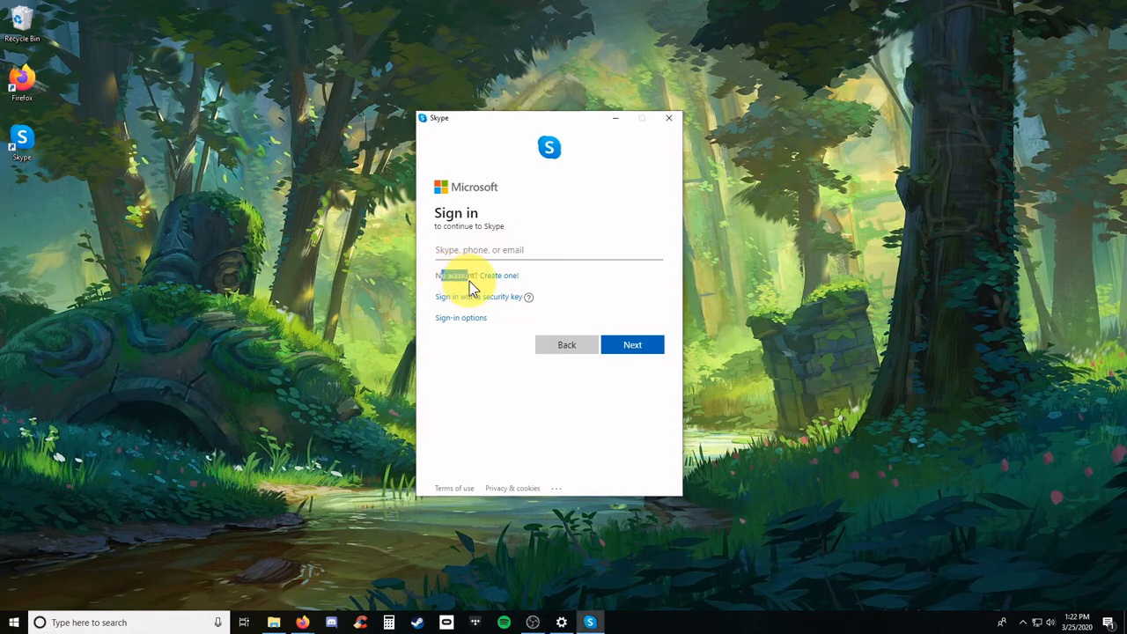
{"action": "left_click", "coordinate": [498, 279]}
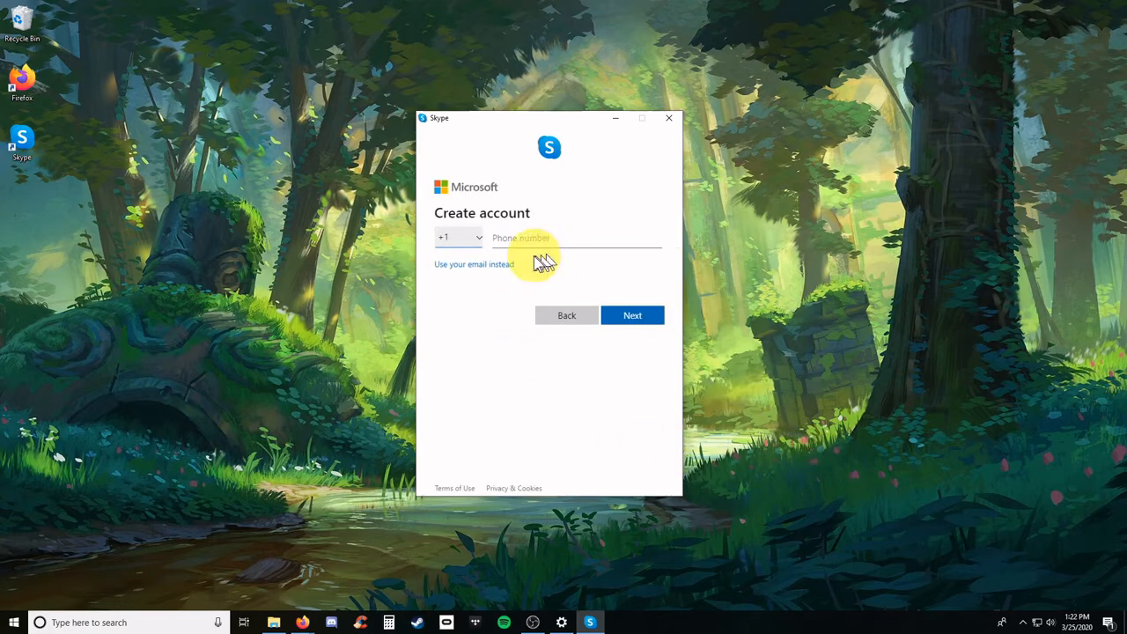
{"action": "left_click", "coordinate": [491, 267]}
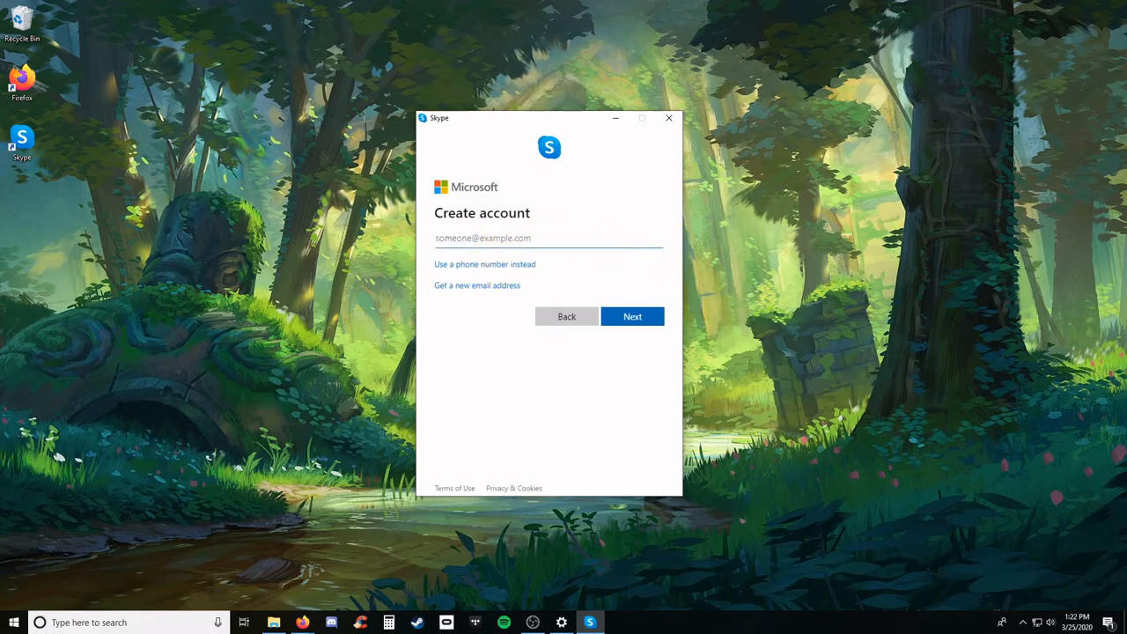
{"action": "key", "text": "alt+Tab"}
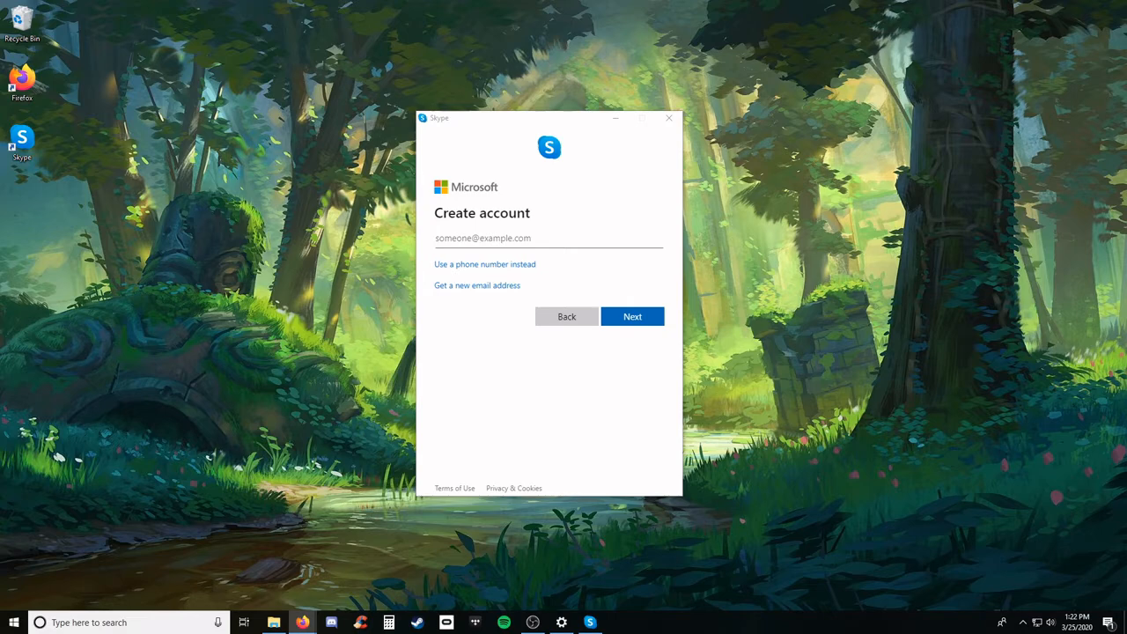
{"action": "left_click", "coordinate": [523, 240]}
{"action": "key", "text": "ctrl+v"}
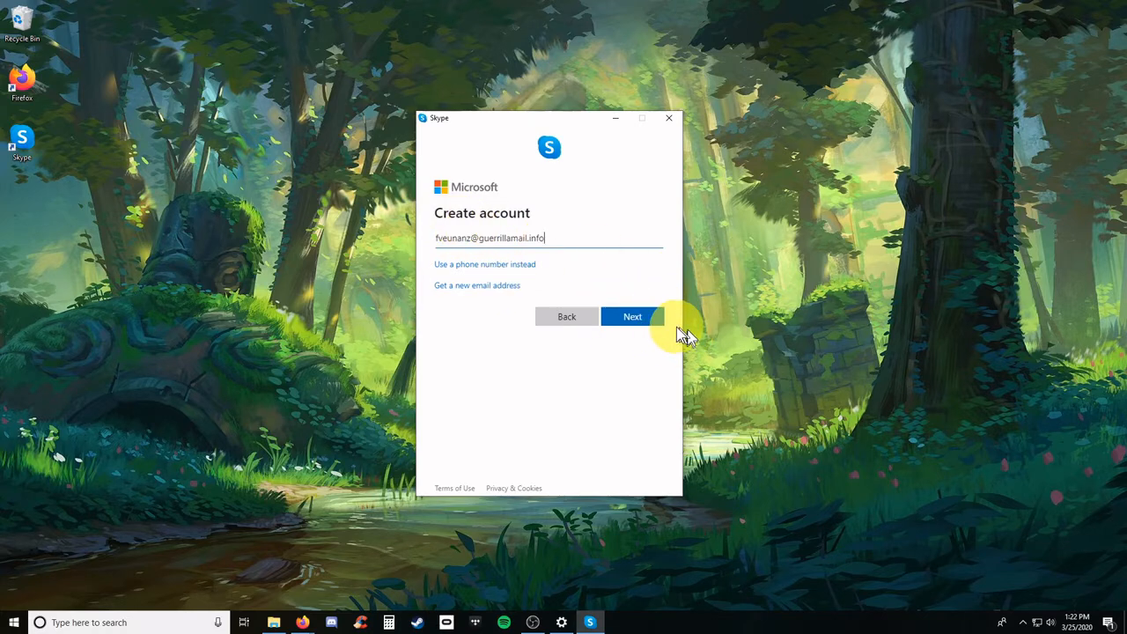
{"action": "left_click", "coordinate": [651, 326]}
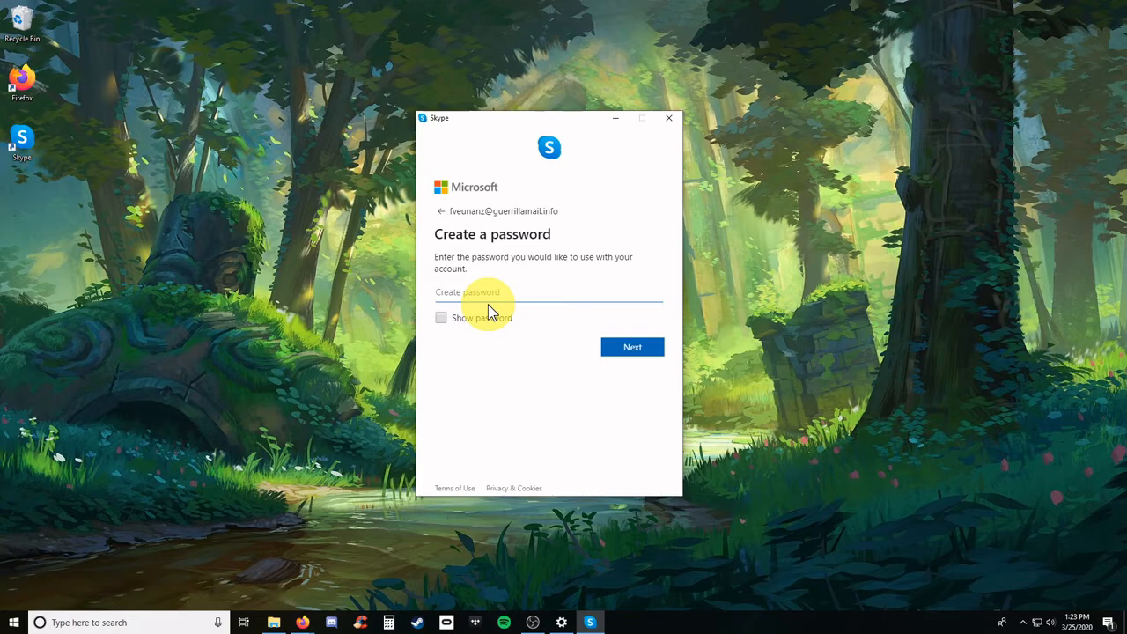
Step: Enter a password for the new account and submit it
{"action": "type", "text": "•"}
{"action": "key", "text": "BackSpace"}
{"action": "type", "text": "••••••••••••"}
{"action": "left_click", "coordinate": [615, 349]}
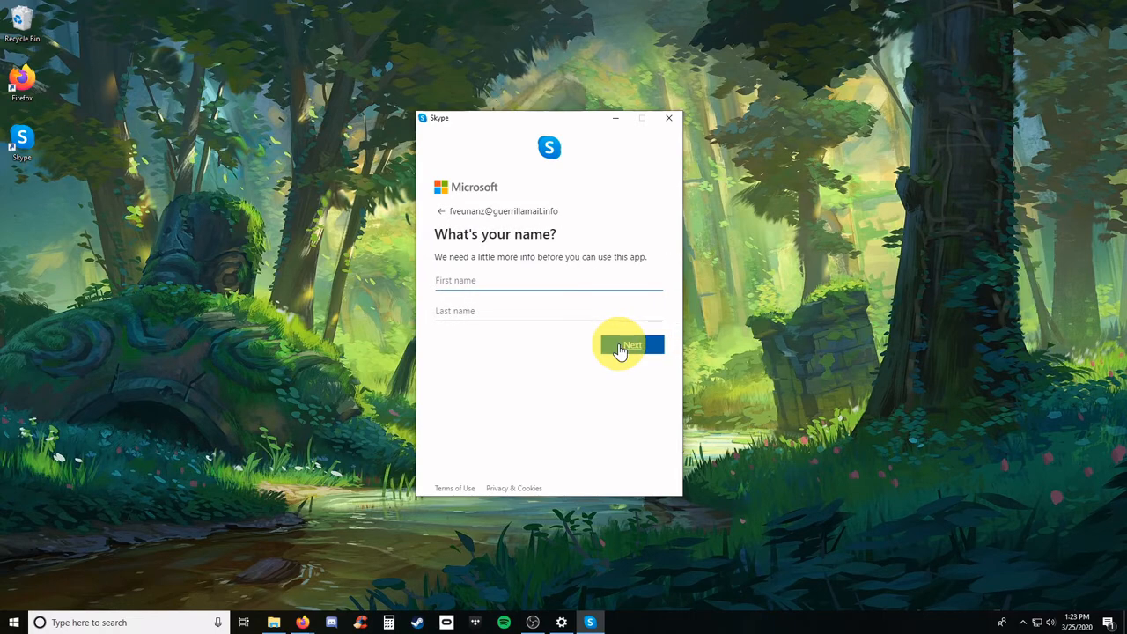
Step: Fill in the account holder's first and last name and continue
{"action": "key", "text": "Tab"}
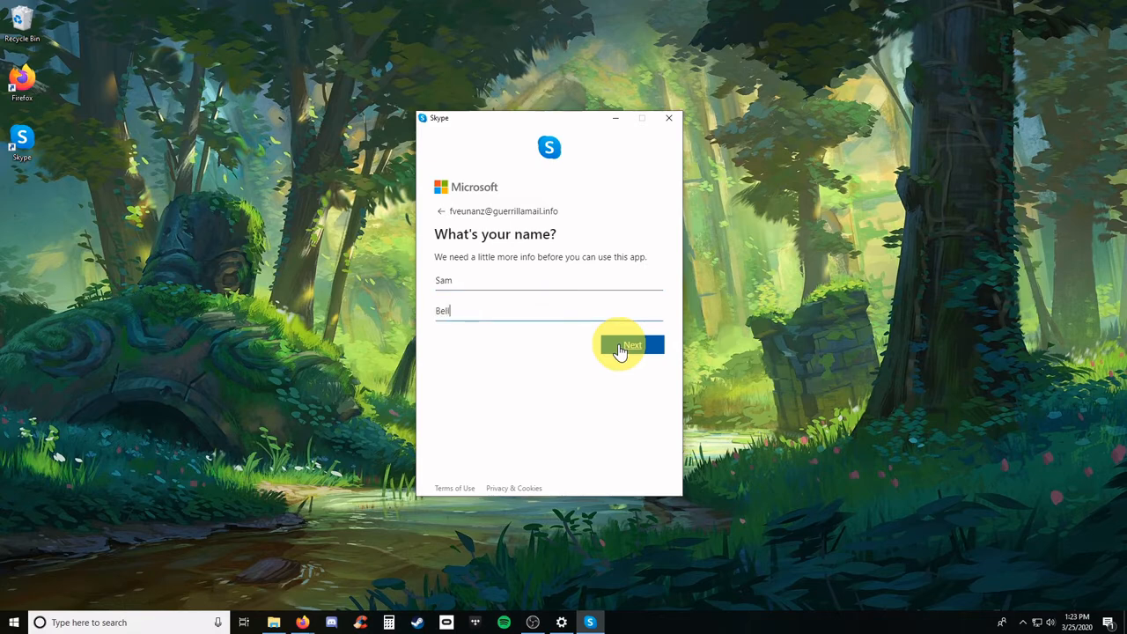
{"action": "left_click", "coordinate": [640, 354]}
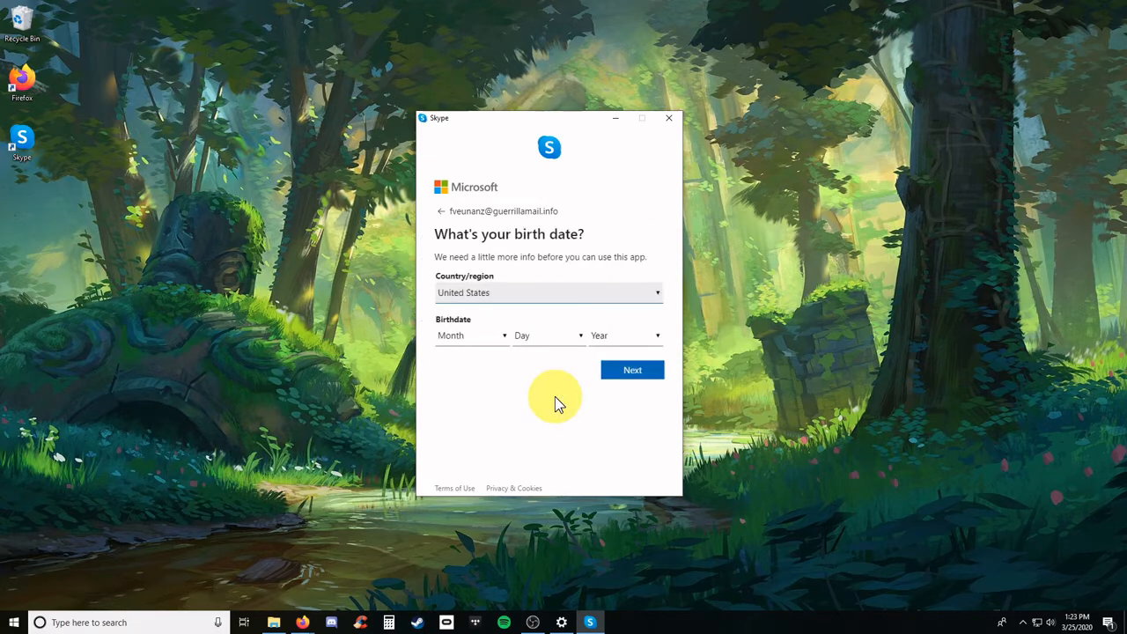
Step: Choose the month, day and year of the account holder's birth date and continue
{"action": "left_click", "coordinate": [476, 339]}
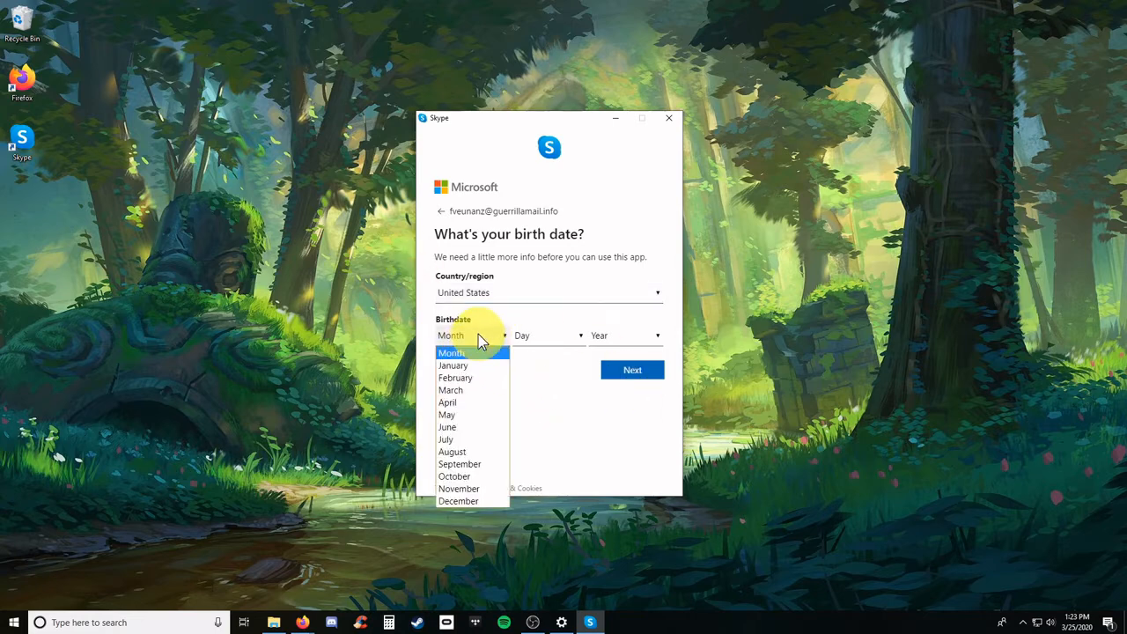
{"action": "left_click", "coordinate": [456, 390]}
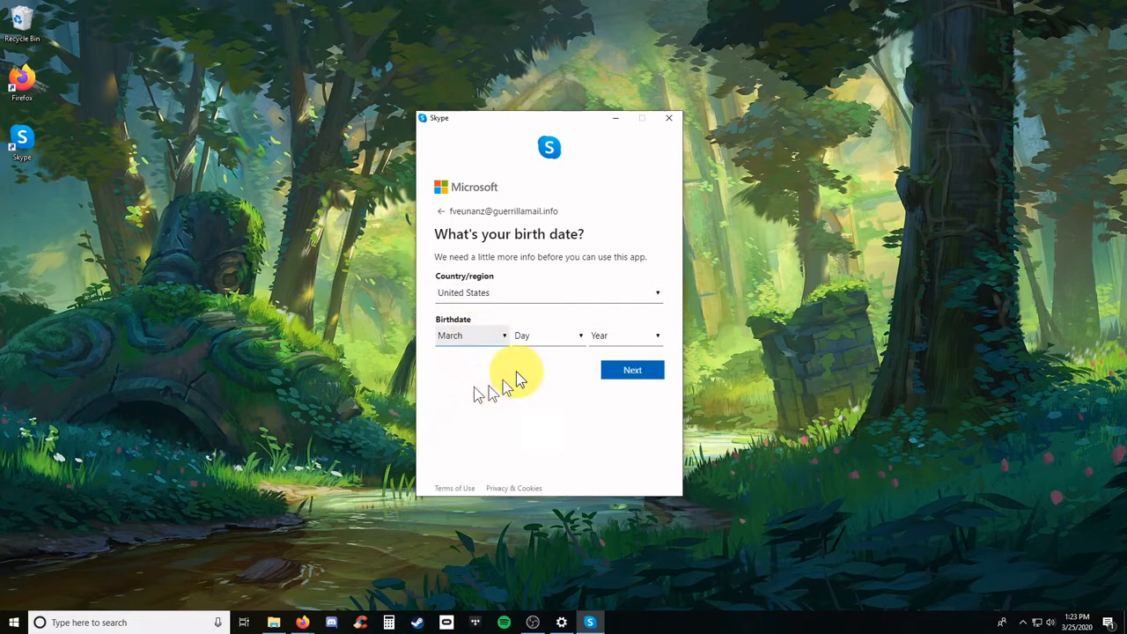
{"action": "left_click", "coordinate": [541, 338]}
{"action": "left_click", "coordinate": [546, 364]}
{"action": "left_click", "coordinate": [608, 340]}
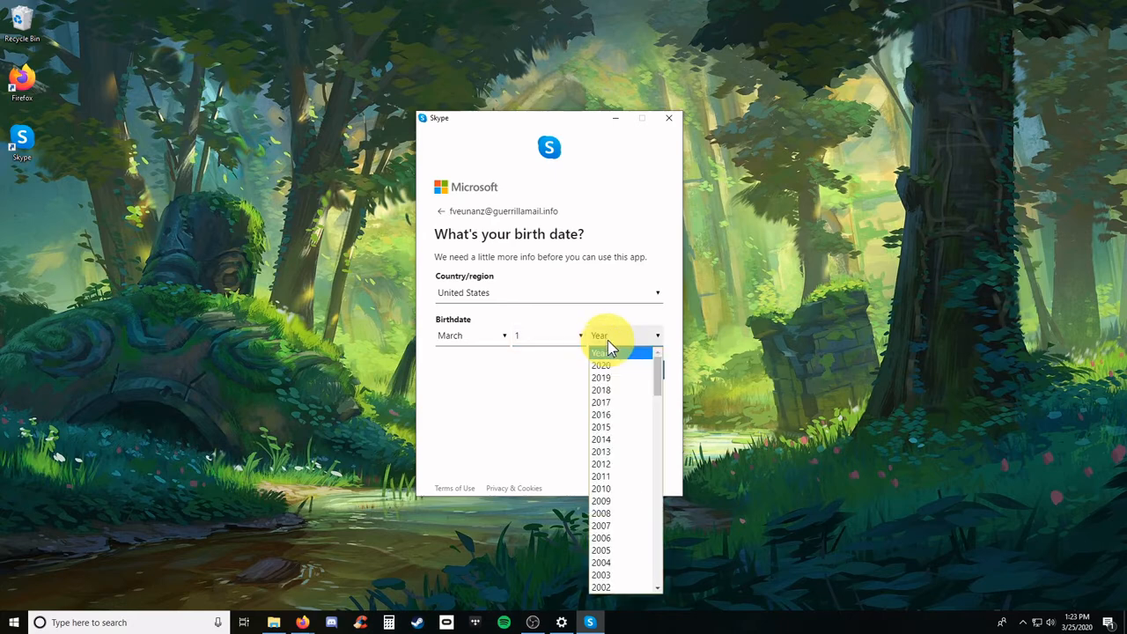
{"action": "scroll", "coordinate": [604, 586], "scroll_direction": "down", "scroll_amount": 6}
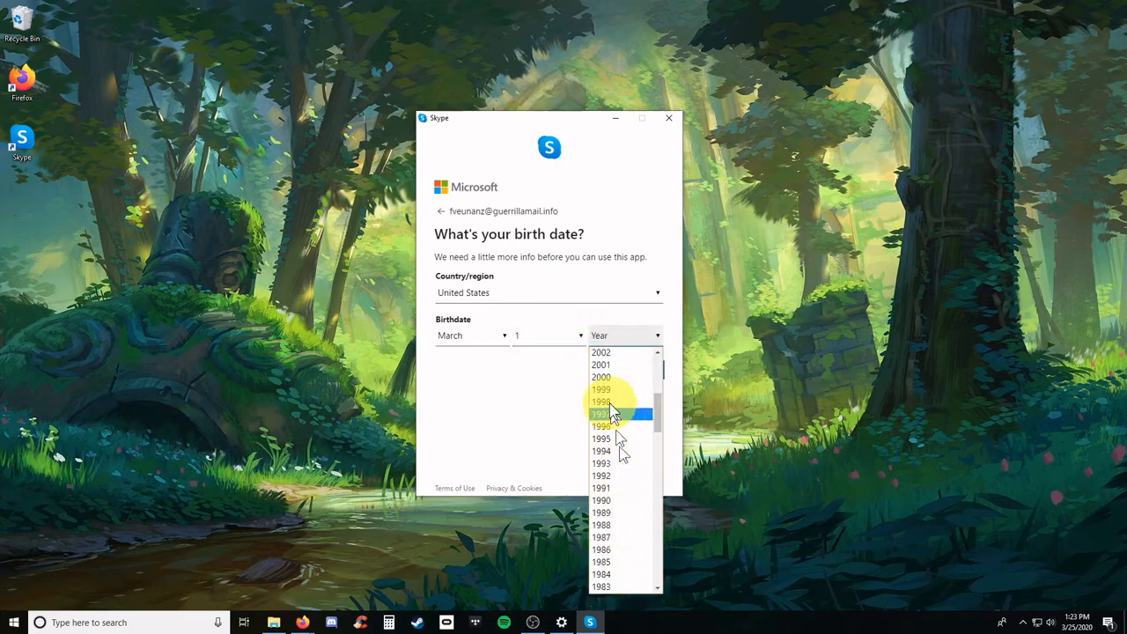
{"action": "left_click", "coordinate": [627, 502]}
{"action": "left_click", "coordinate": [656, 373]}
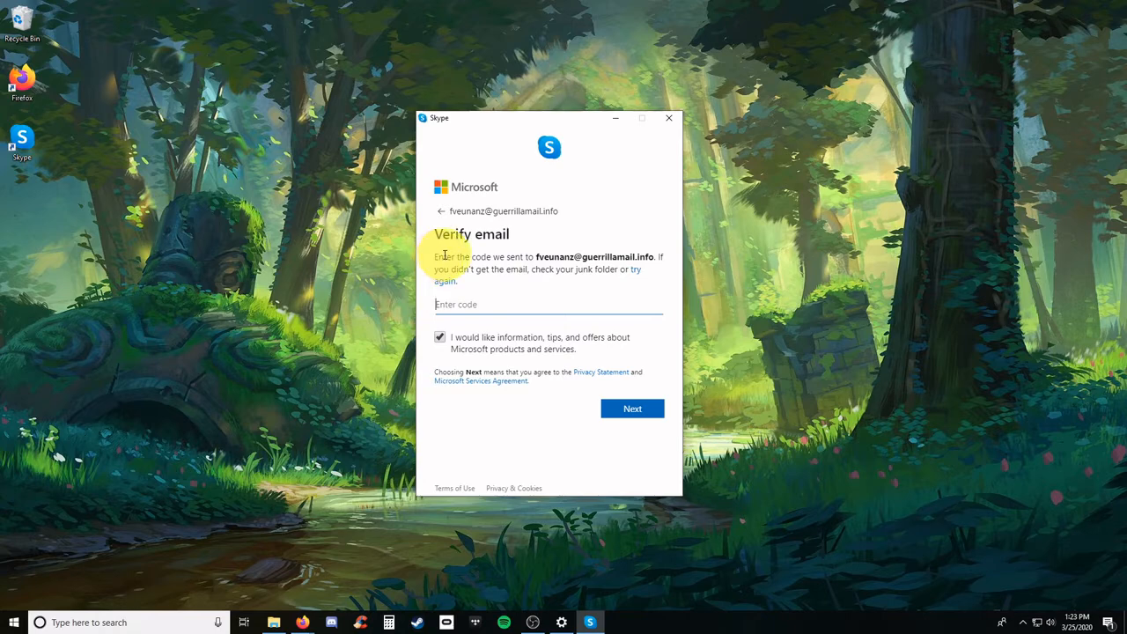
Step: Highlight the instruction about entering the code sent to the account's email address
{"action": "left_click_drag", "start_coordinate": [433, 262], "coordinate": [583, 251]}
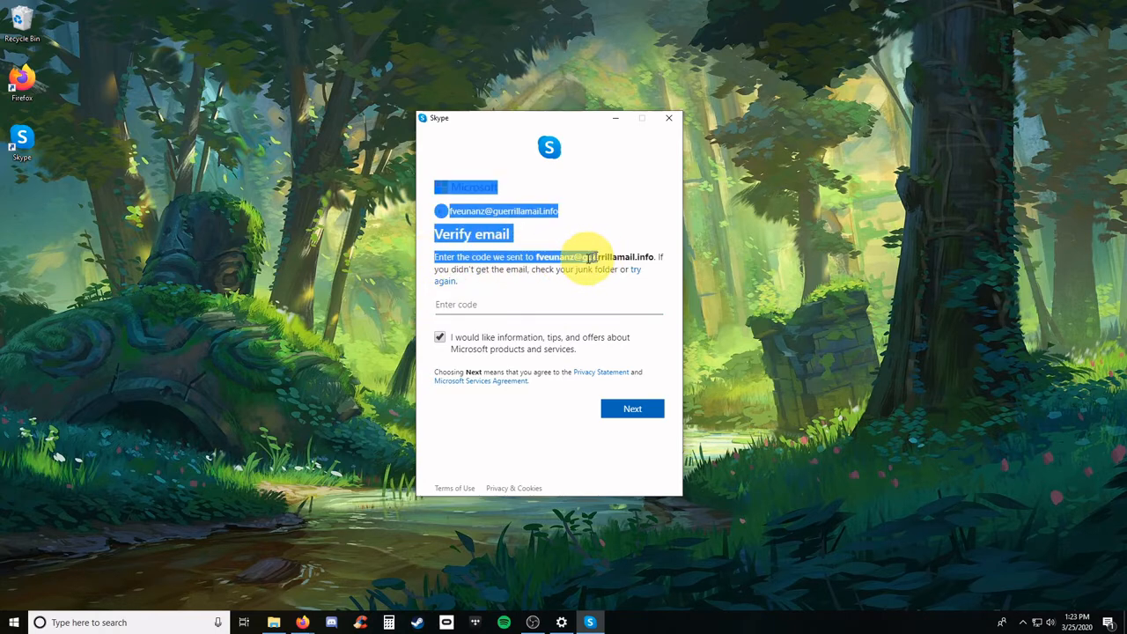
{"action": "left_click", "coordinate": [443, 262]}
{"action": "left_click_drag", "start_coordinate": [443, 256], "coordinate": [674, 259]}
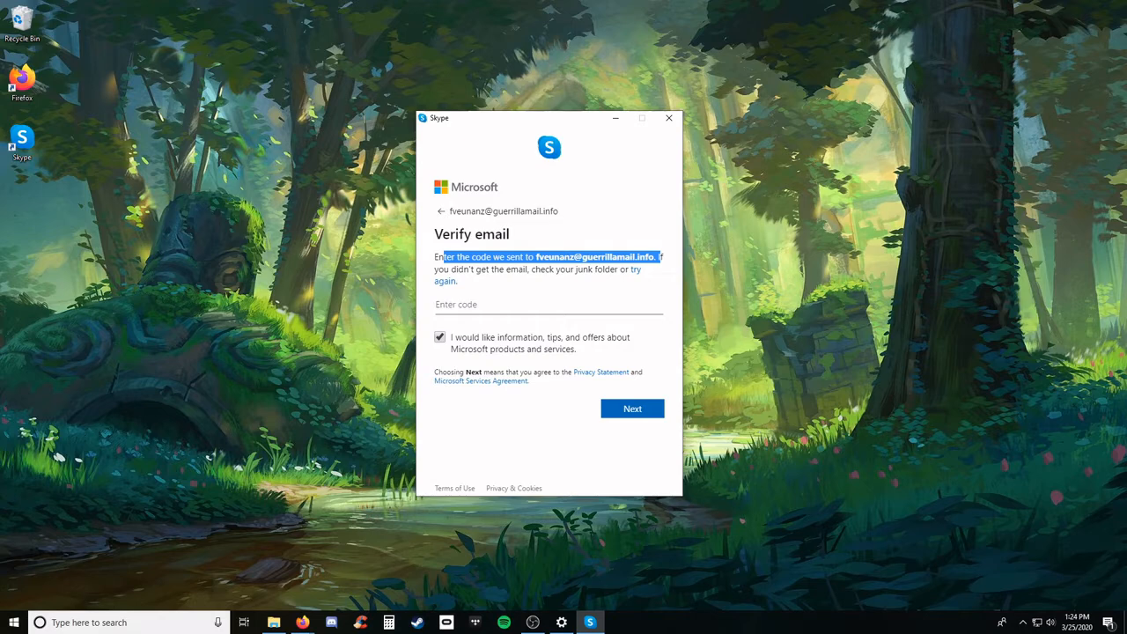
Step: Enter the emailed verification code and submit the characters from the human-check image to create the account
{"action": "key", "text": "alt+Tab"}
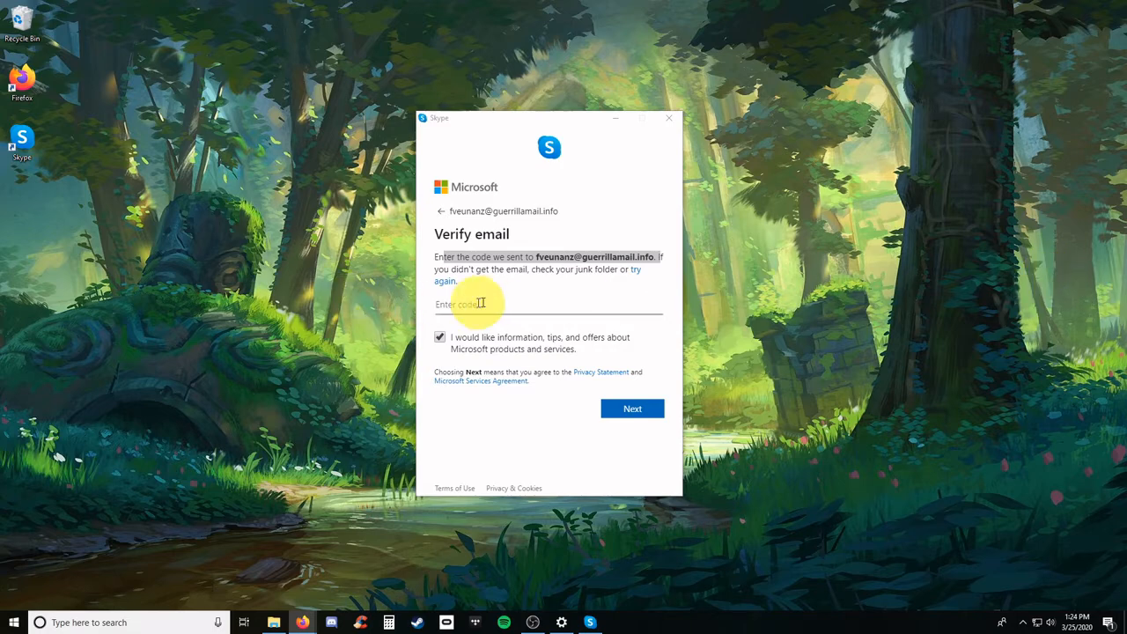
{"action": "left_click", "coordinate": [511, 305]}
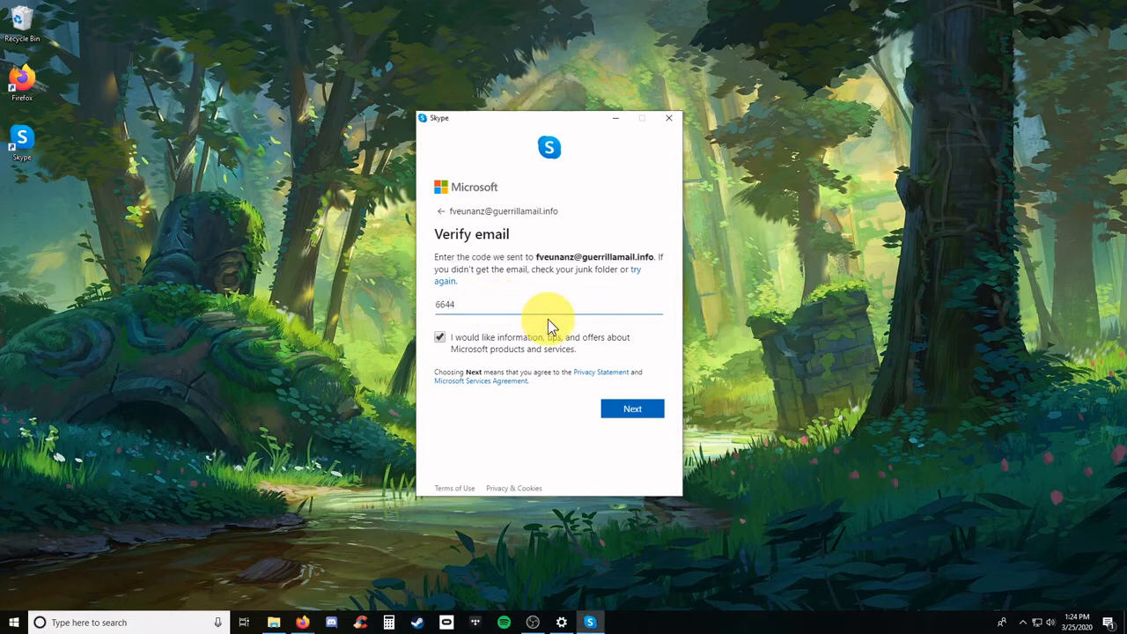
{"action": "left_click", "coordinate": [634, 410]}
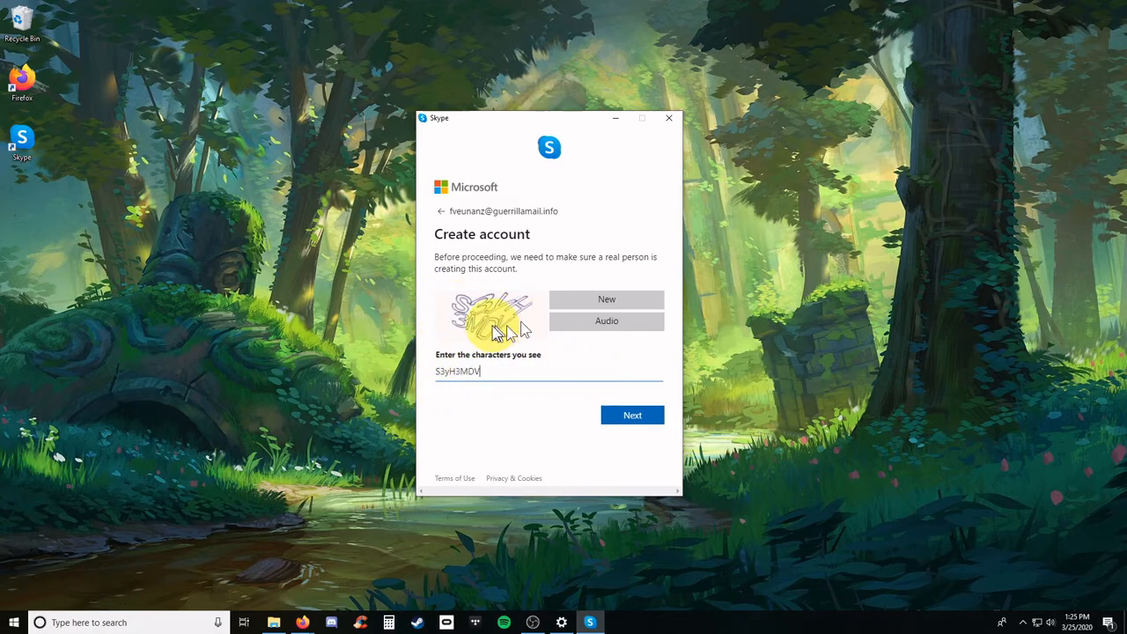
{"action": "left_click", "coordinate": [641, 416]}
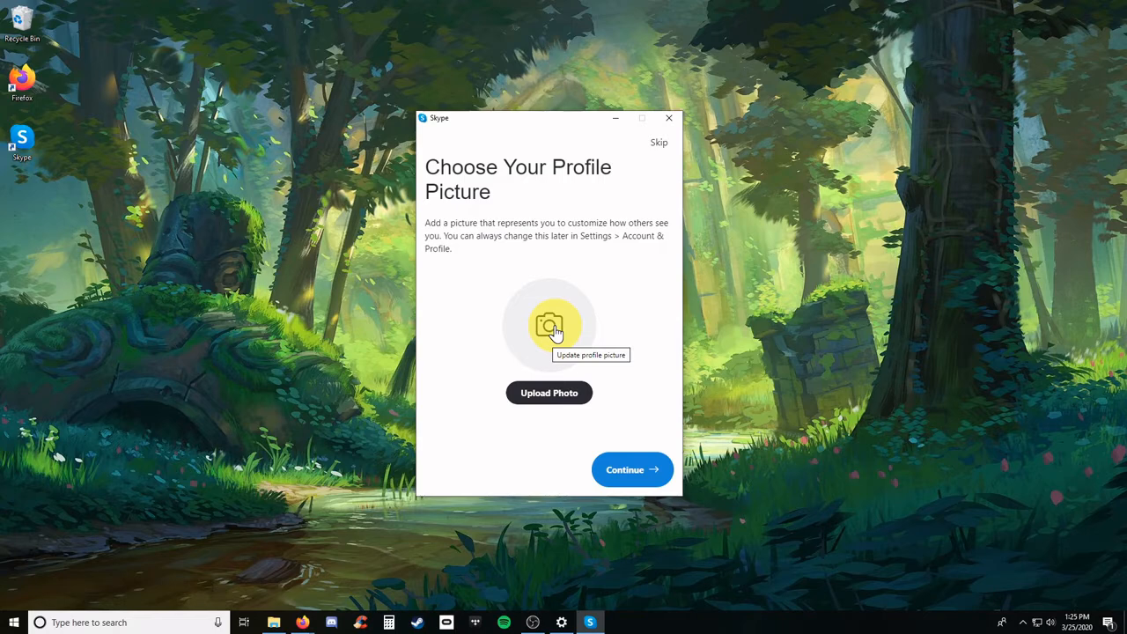
Step: Continue through the profile picture, audio test and video test setup pages without adding a picture or changing devices
{"action": "left_click", "coordinate": [647, 476]}
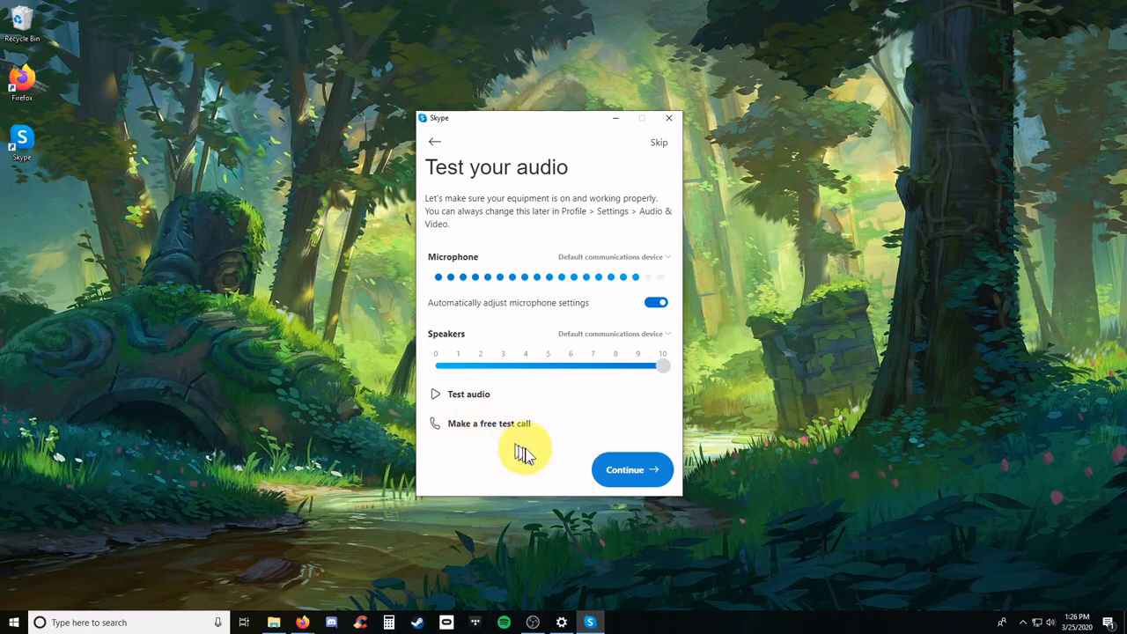
{"action": "left_click", "coordinate": [639, 483]}
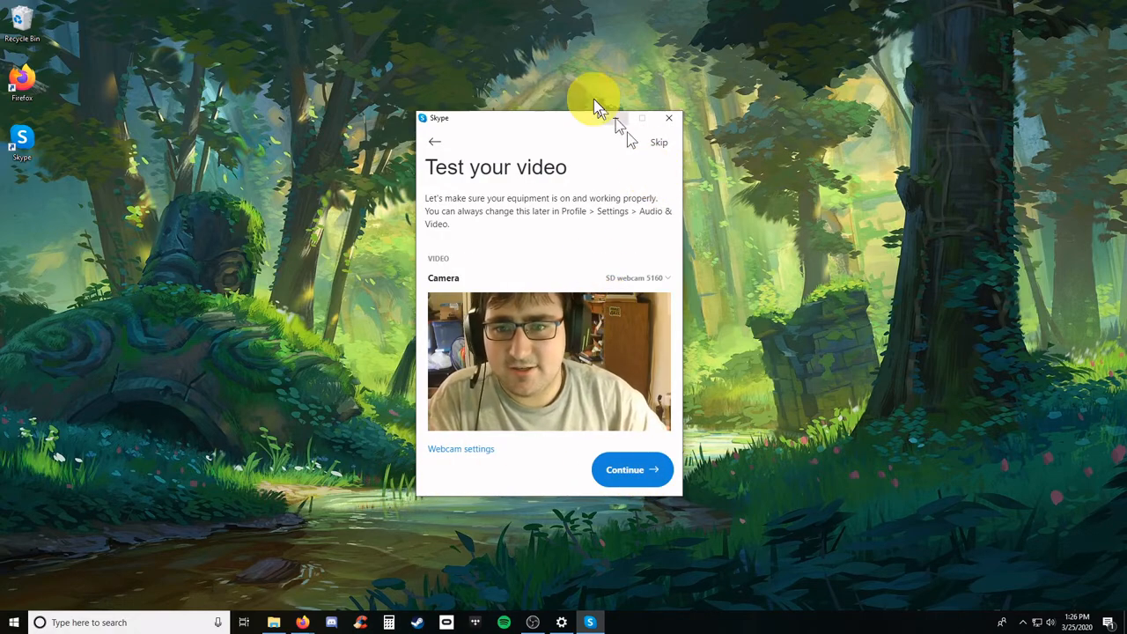
{"action": "mouse_move", "coordinate": [588, 116]}
{"action": "left_mouse_down"}
{"action": "mouse_move", "coordinate": [576, 91]}
{"action": "mouse_move", "coordinate": [581, 107]}
{"action": "left_mouse_up"}
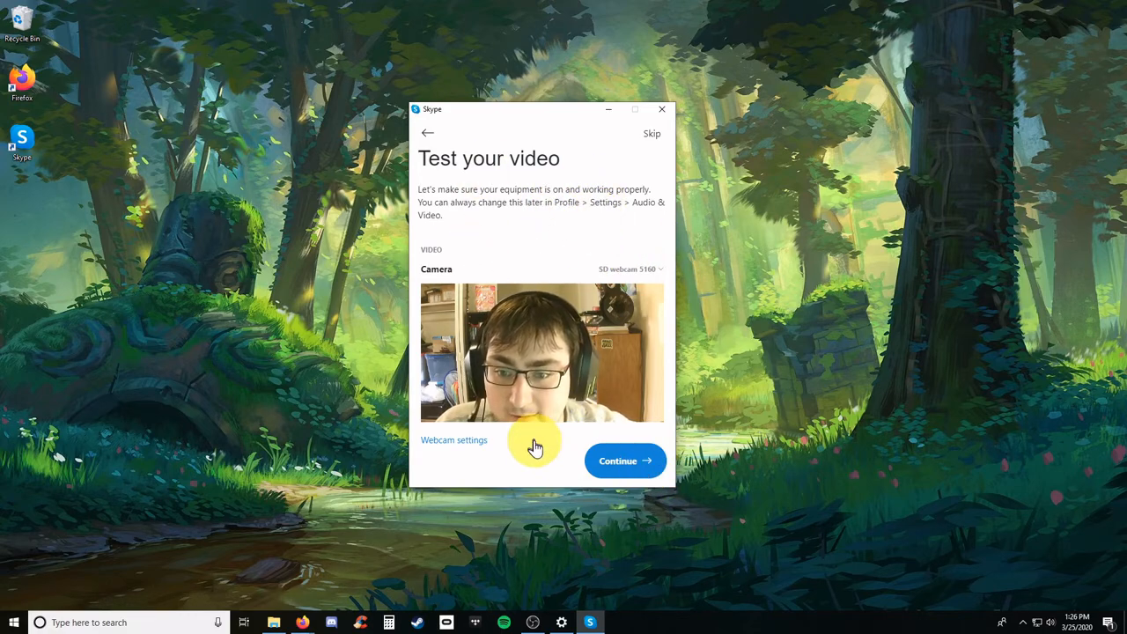
{"action": "left_click", "coordinate": [631, 467]}
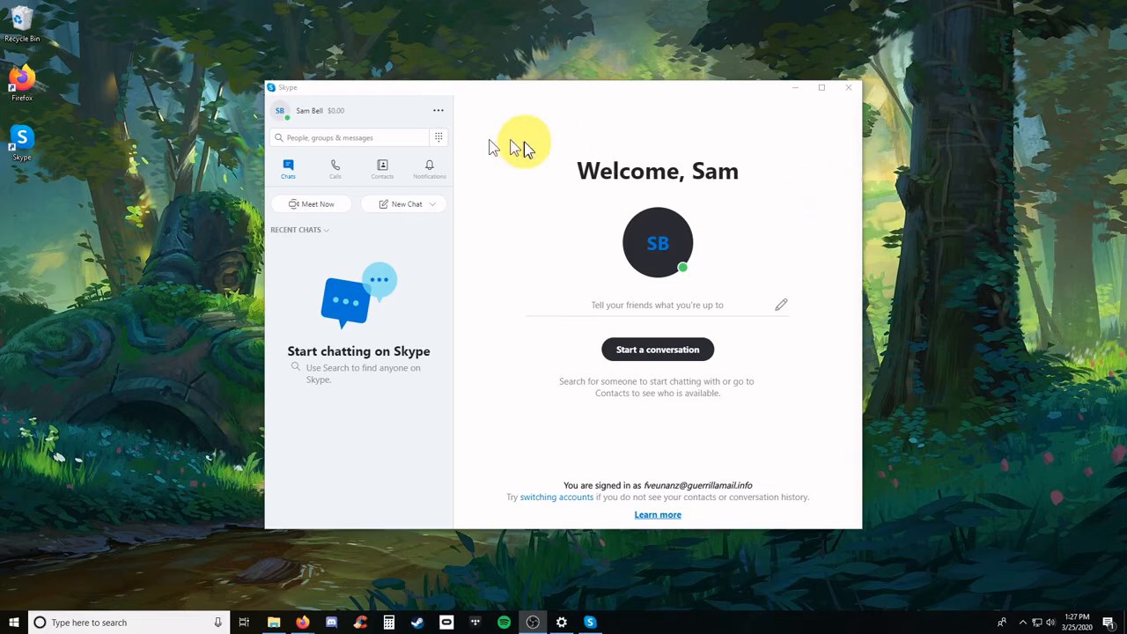
Step: Look through the Chats, Calls and Contacts sections of the new account
{"action": "left_click", "coordinate": [284, 169]}
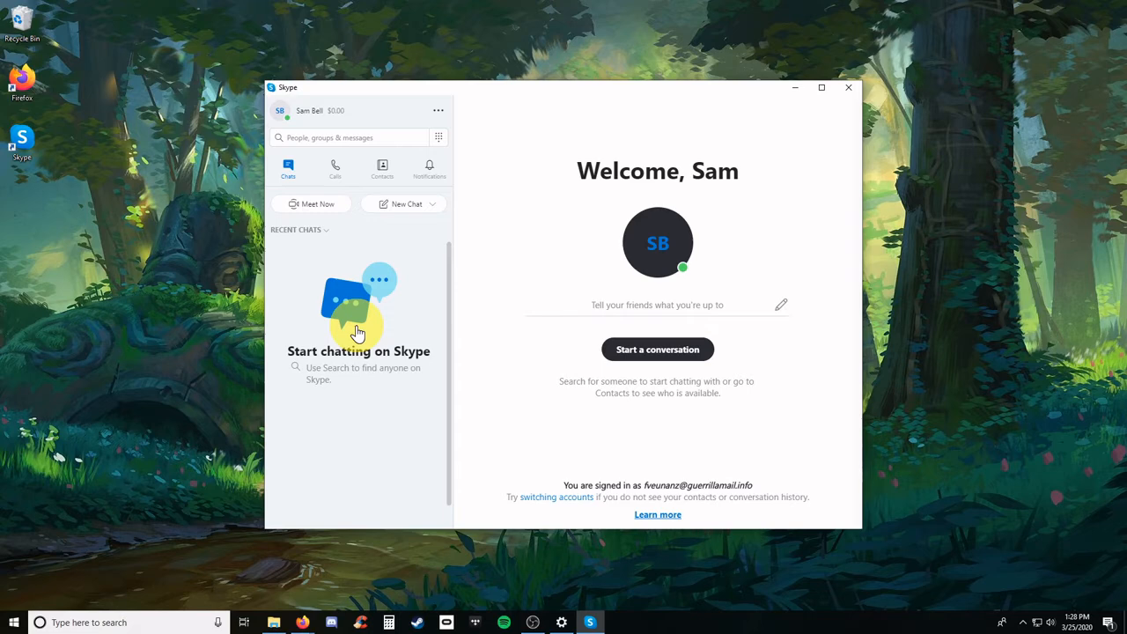
{"action": "left_click", "coordinate": [334, 169]}
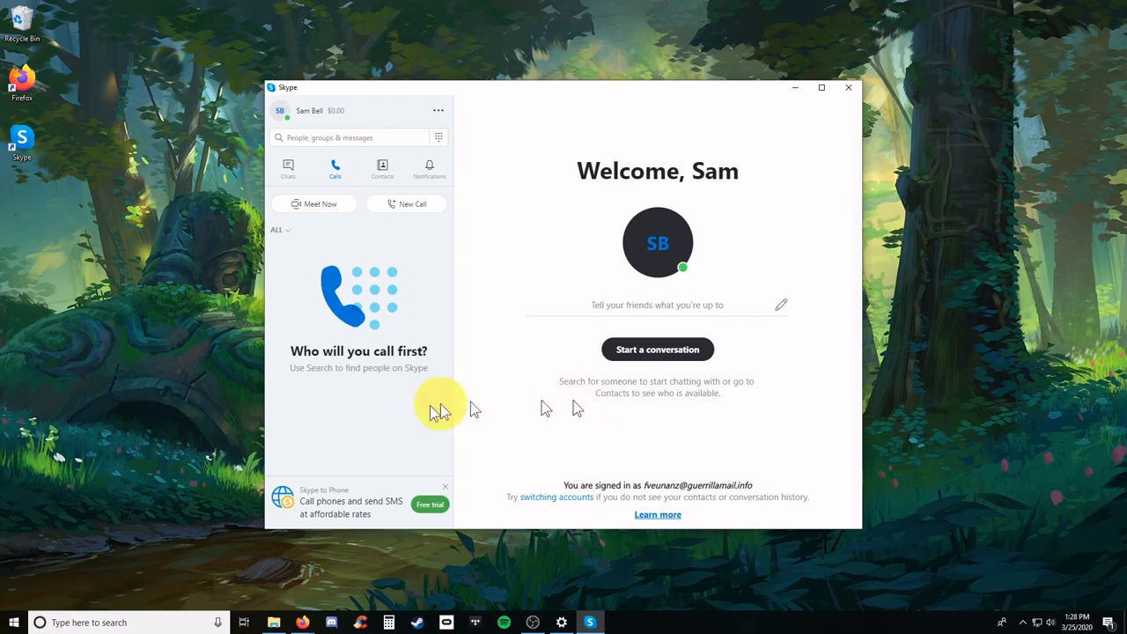
{"action": "left_click", "coordinate": [386, 180]}
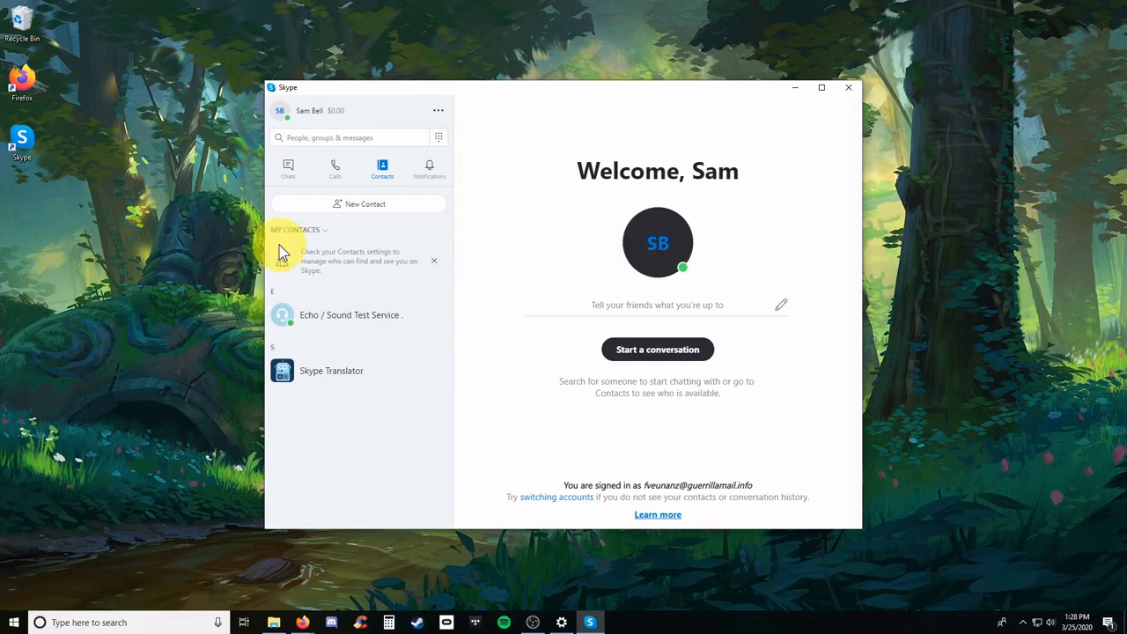
Step: Search for a new contact by full name, clear the search and close it without adding anyone
{"action": "left_click", "coordinate": [374, 204]}
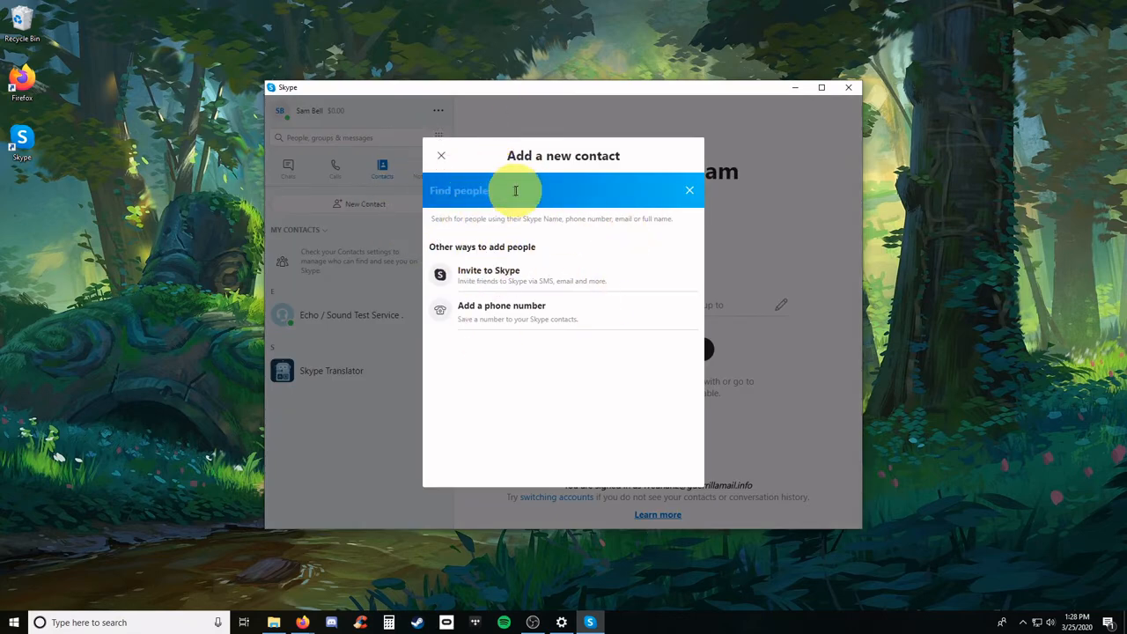
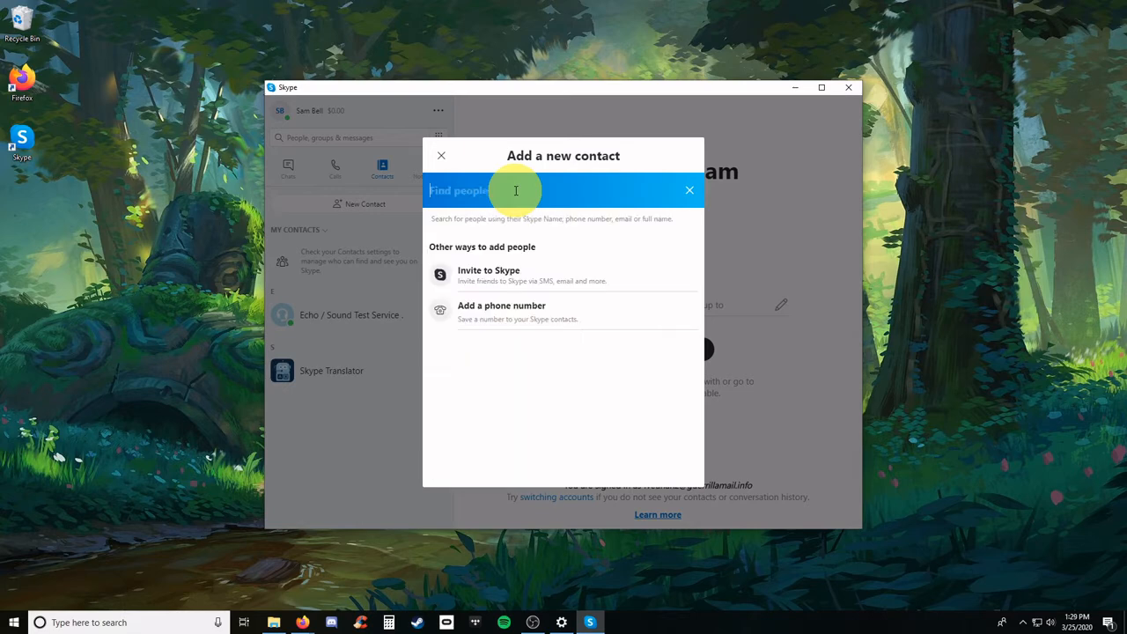
{"action": "left_click", "coordinate": [438, 158]}
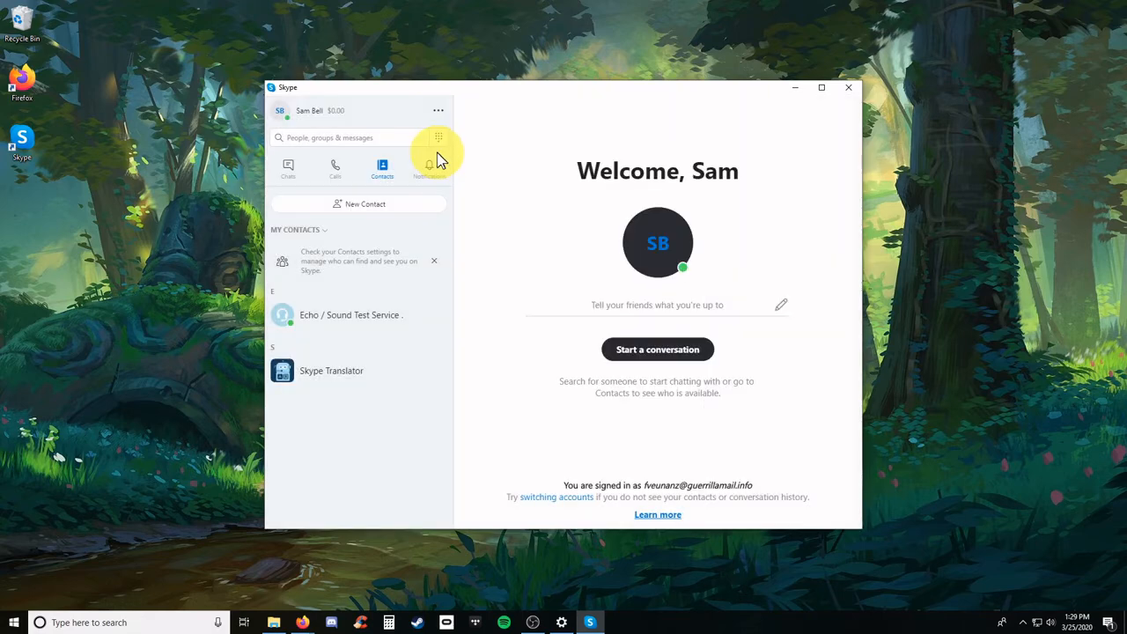
Step: Check the Notifications section and return to the recent chats
{"action": "left_click", "coordinate": [430, 169]}
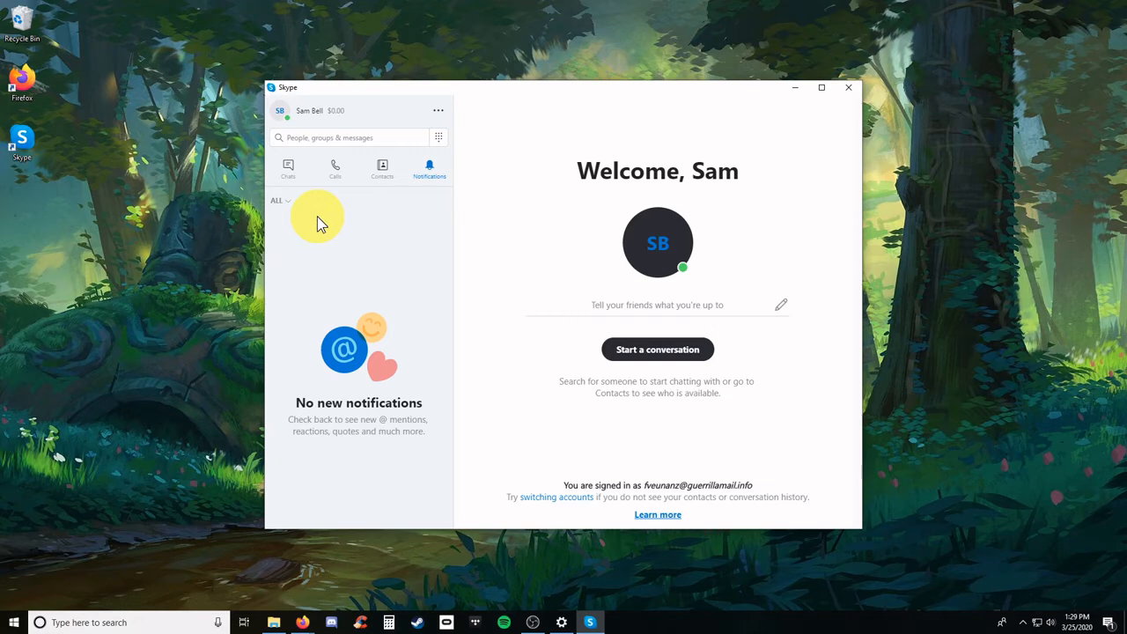
{"action": "left_click", "coordinate": [290, 169]}
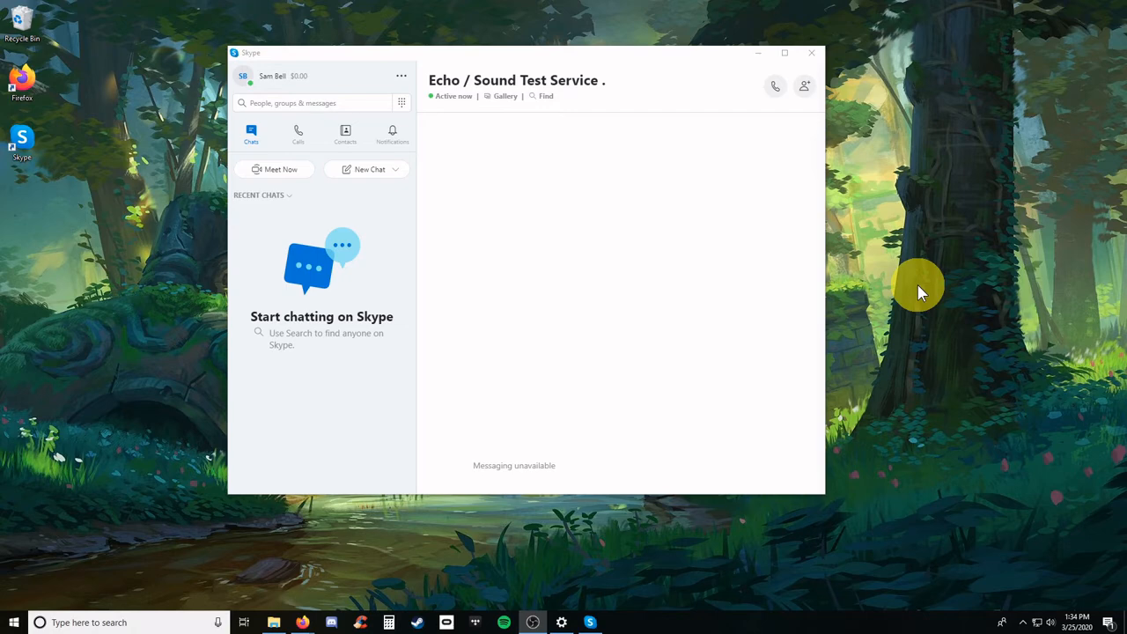
Step: Call the Echo / Sound Test Service contact and bring up the audio settings during the call
{"action": "left_click", "coordinate": [347, 133]}
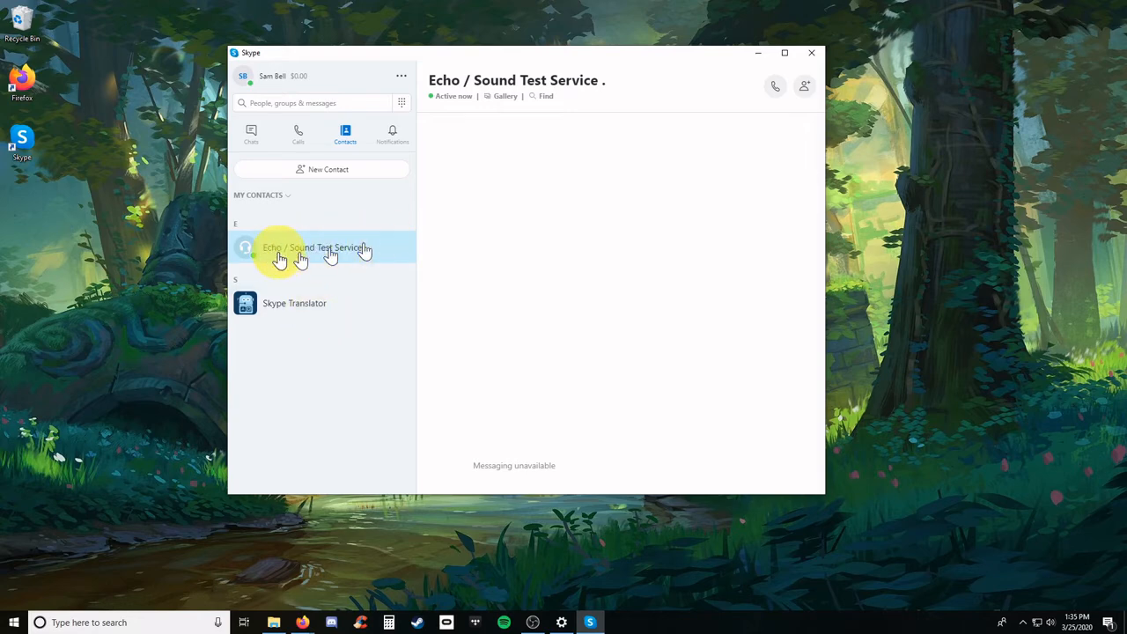
{"action": "left_click", "coordinate": [775, 90]}
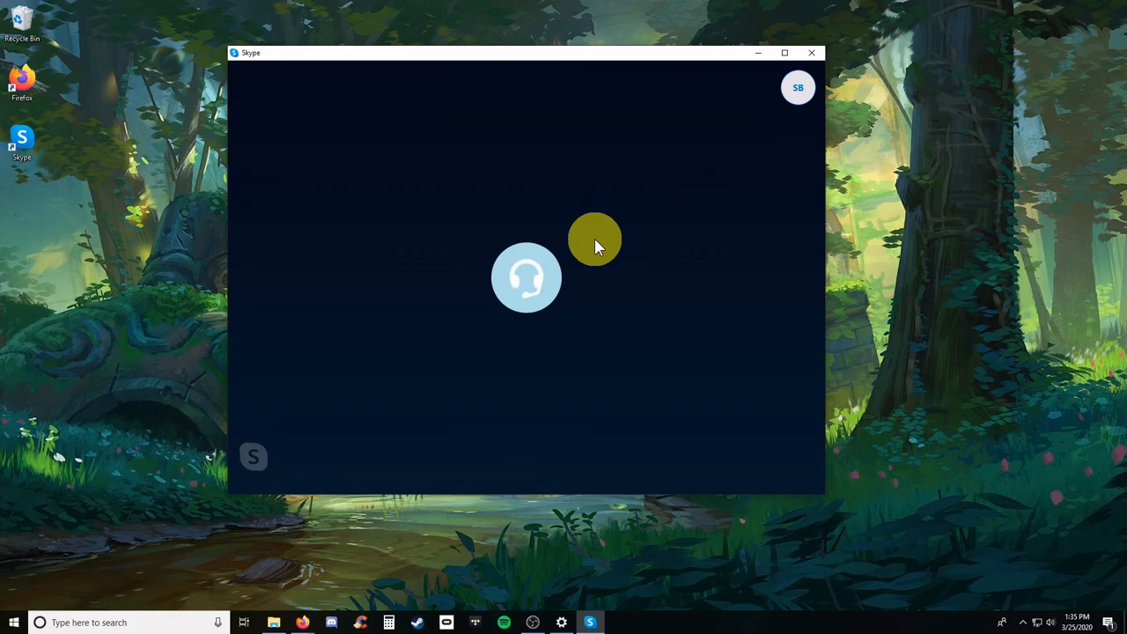
{"action": "mouse_move", "coordinate": [523, 275]}
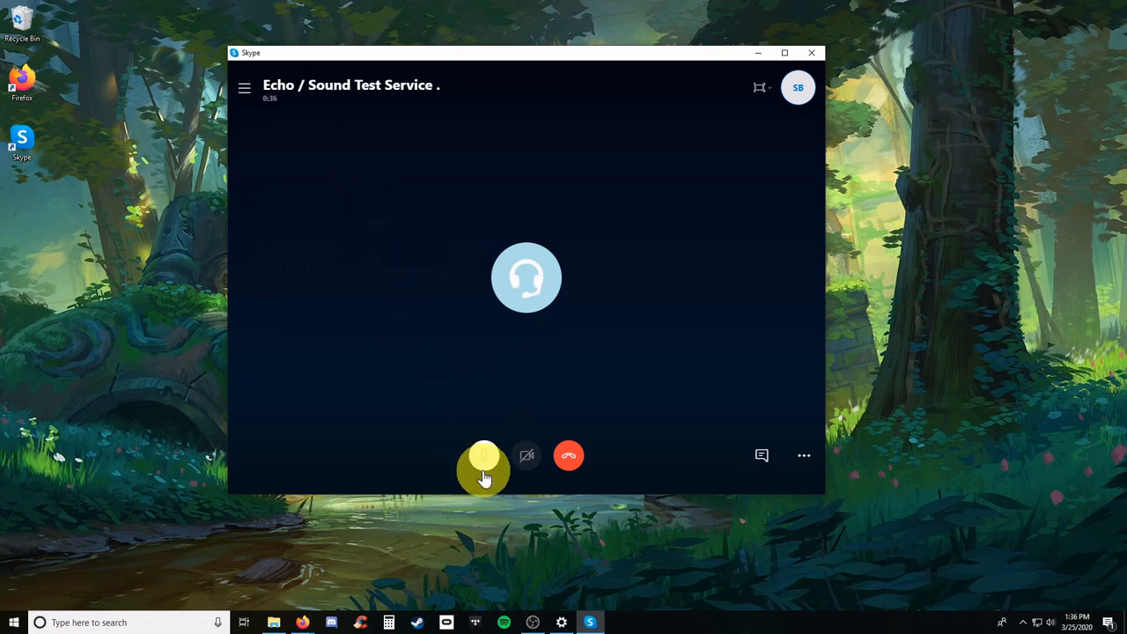
{"action": "mouse_move", "coordinate": [487, 471]}
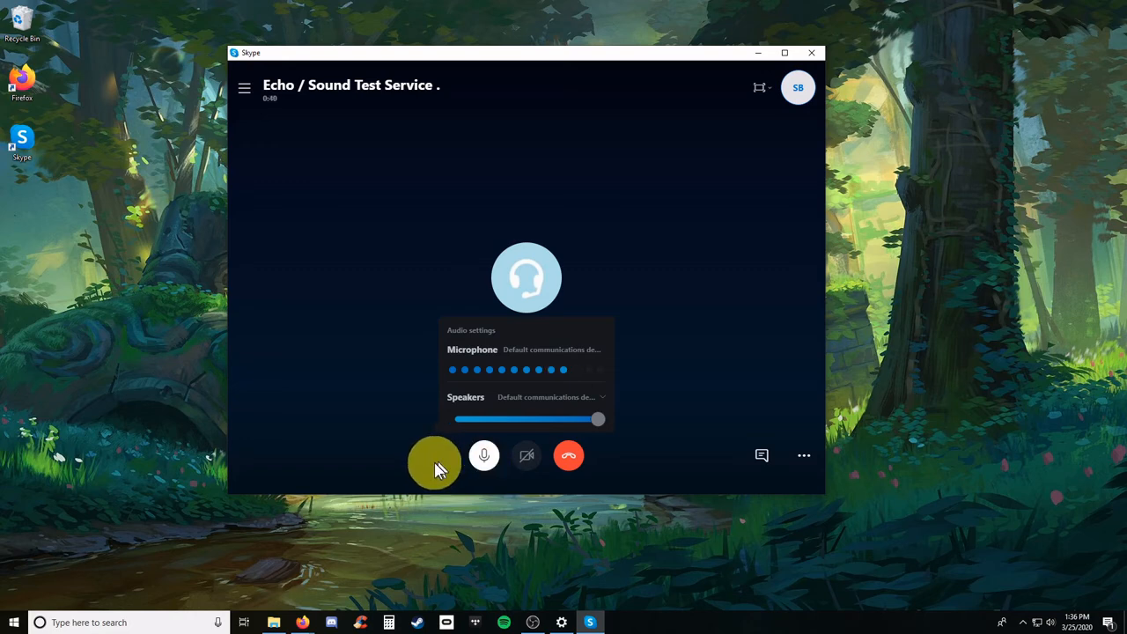
{"action": "mouse_move", "coordinate": [531, 458]}
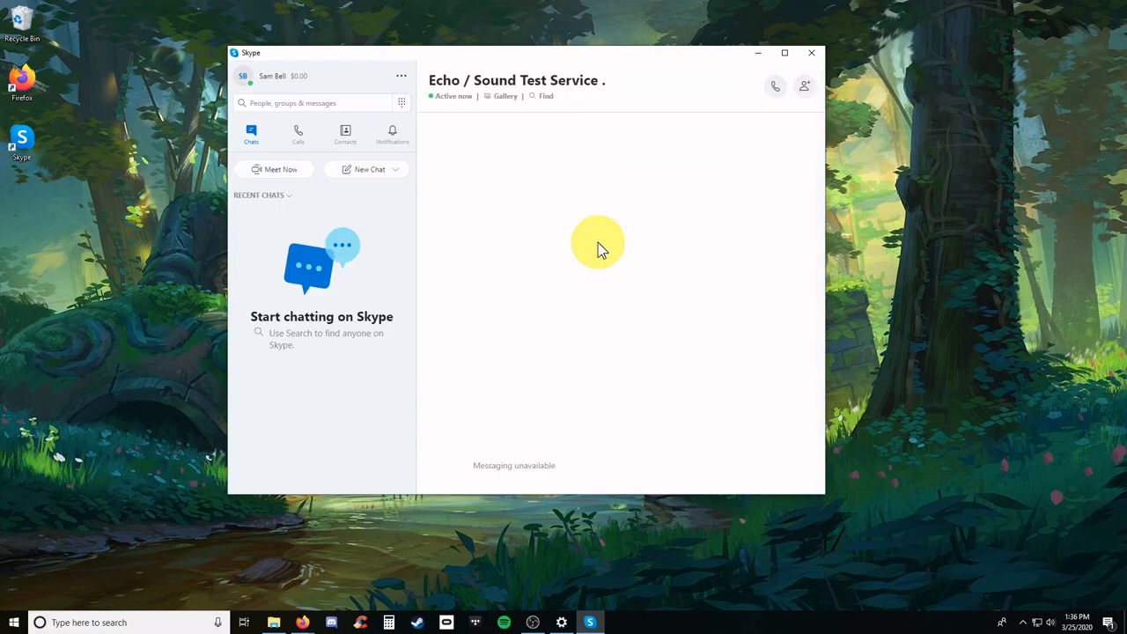
Step: Call Echo / Sound Test Service again, bring up the video settings with the camera preview and close them
{"action": "left_click", "coordinate": [774, 87]}
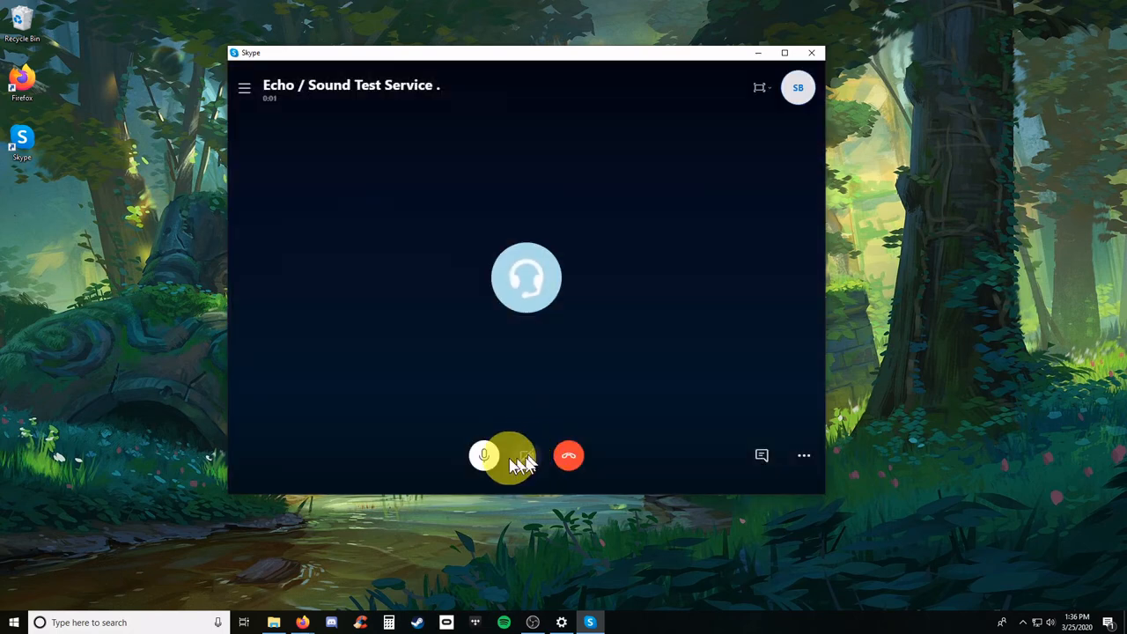
{"action": "mouse_move", "coordinate": [527, 454]}
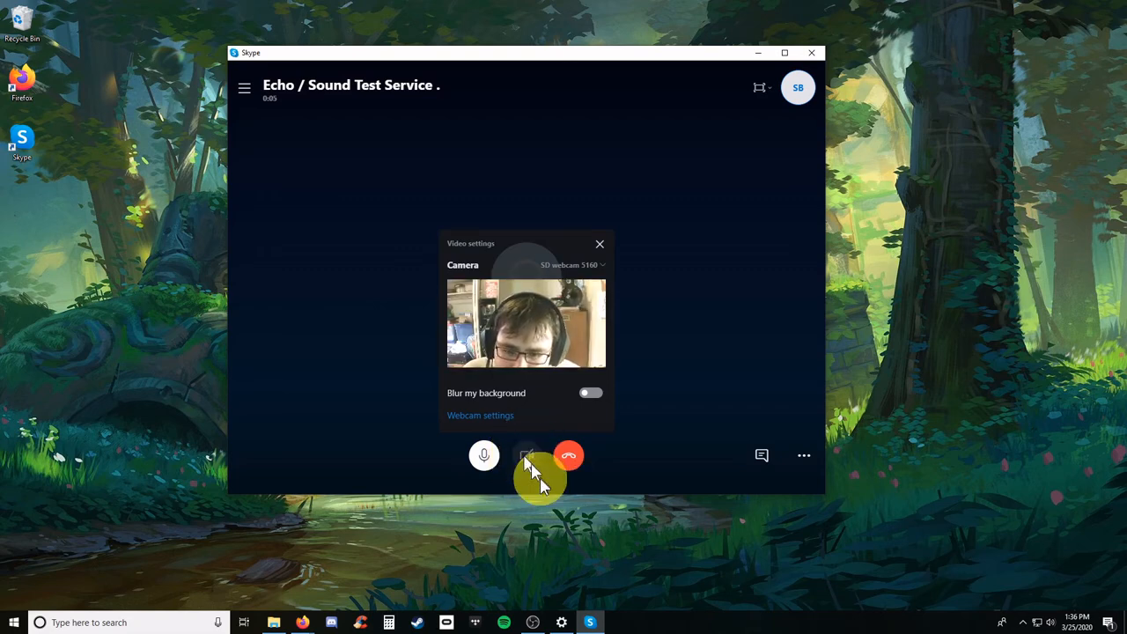
{"action": "left_click", "coordinate": [600, 248]}
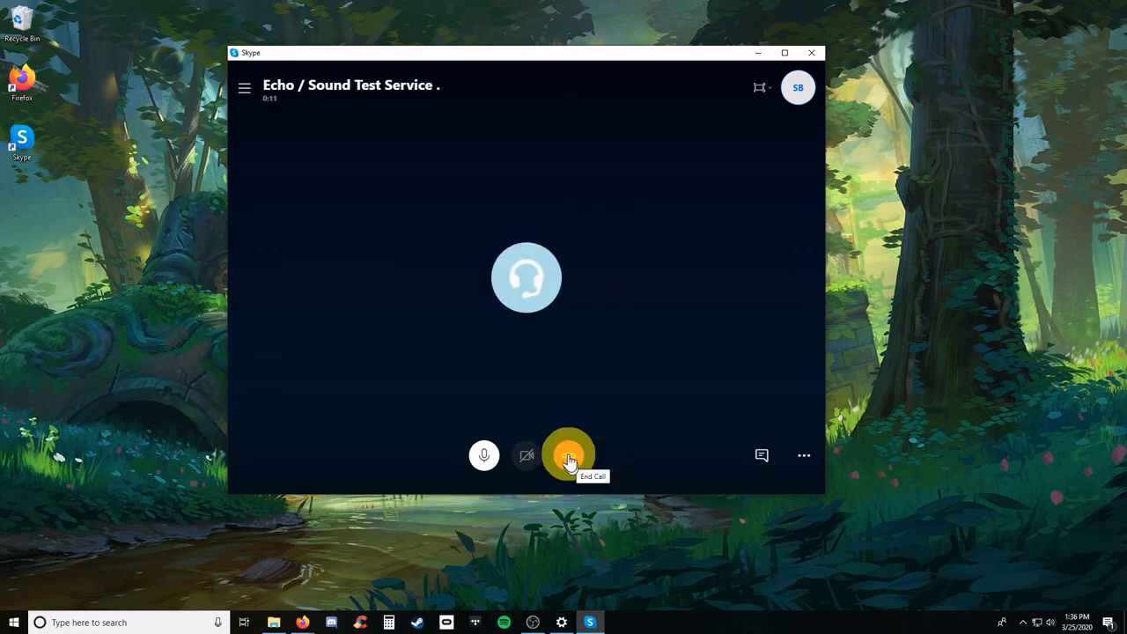
Step: Check the call's chat and window layout options without changing them, and end the test call
{"action": "left_click", "coordinate": [763, 456]}
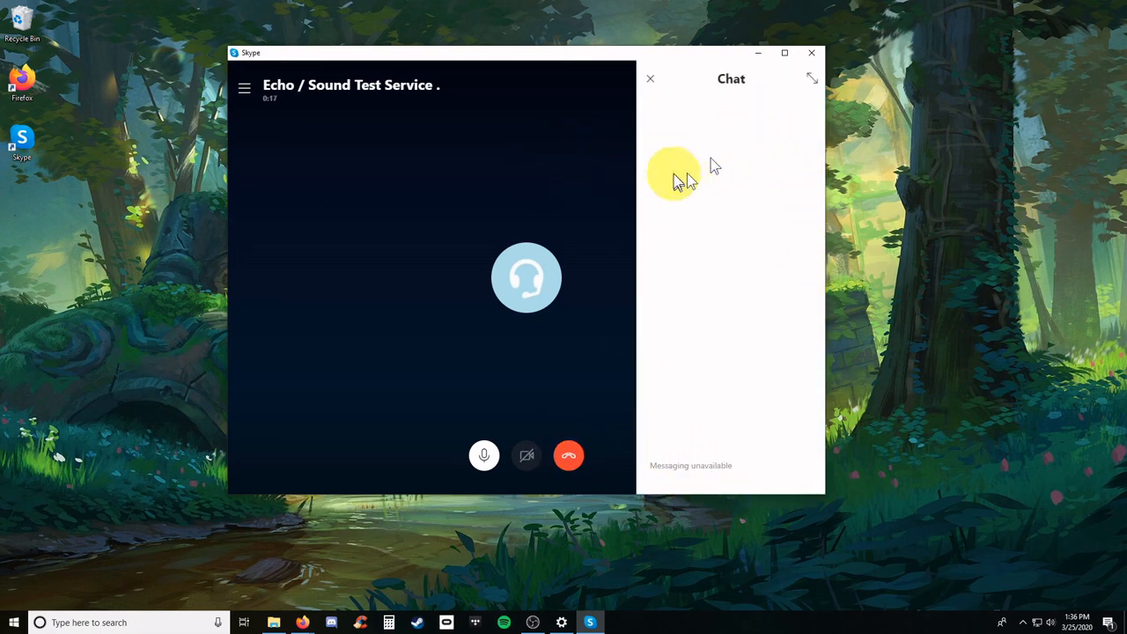
{"action": "left_click", "coordinate": [647, 86]}
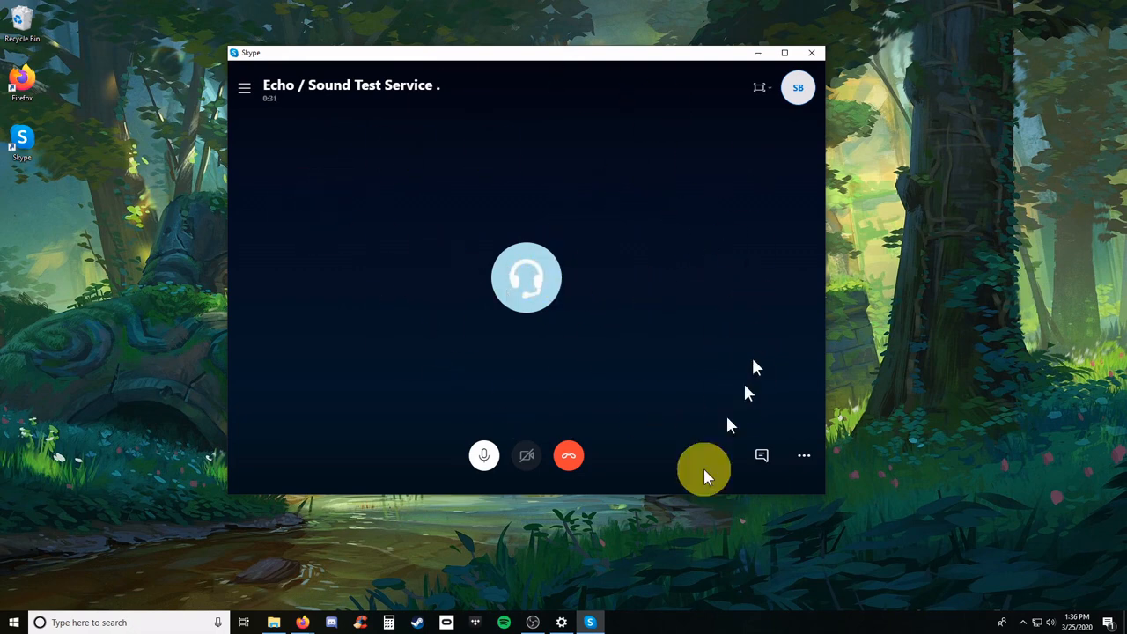
{"action": "left_click", "coordinate": [761, 90]}
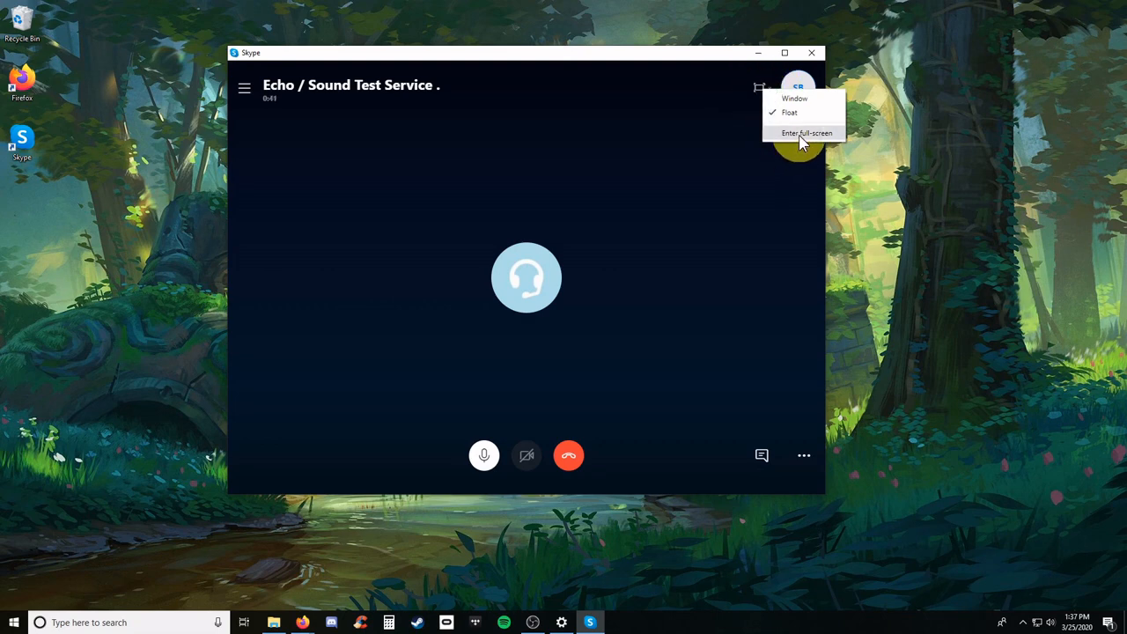
{"action": "left_click", "coordinate": [537, 164]}
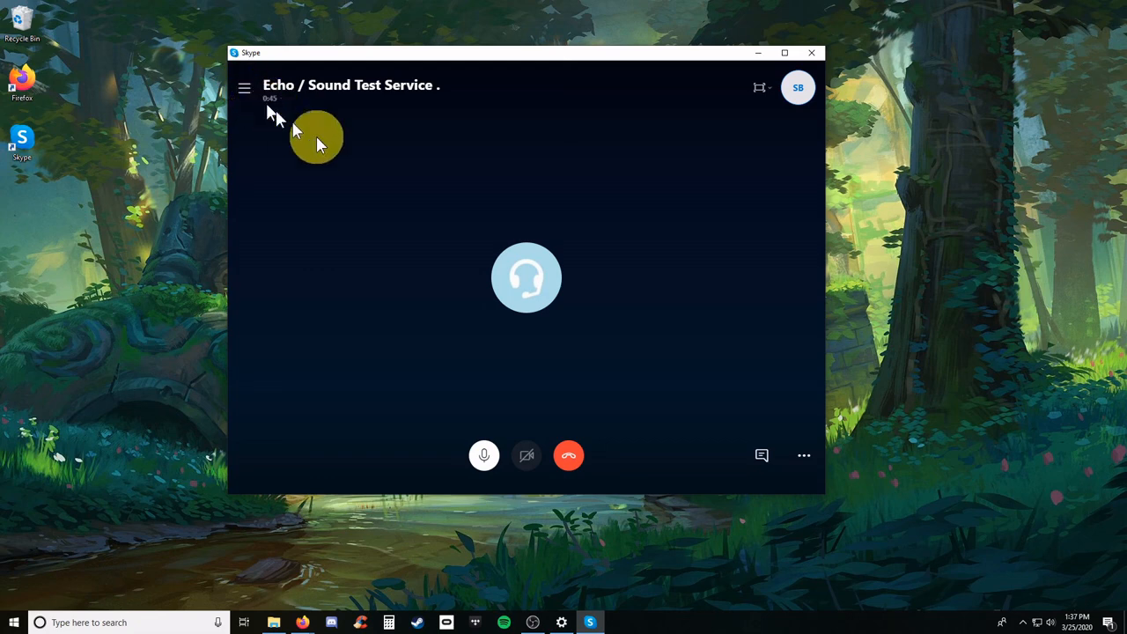
{"action": "left_click", "coordinate": [567, 459]}
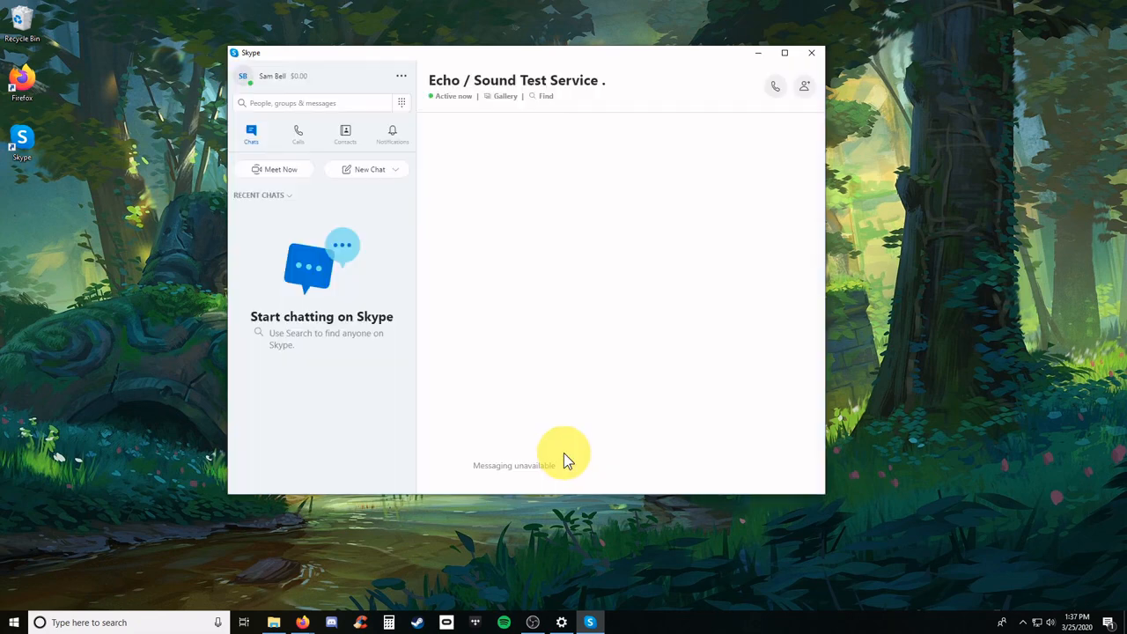